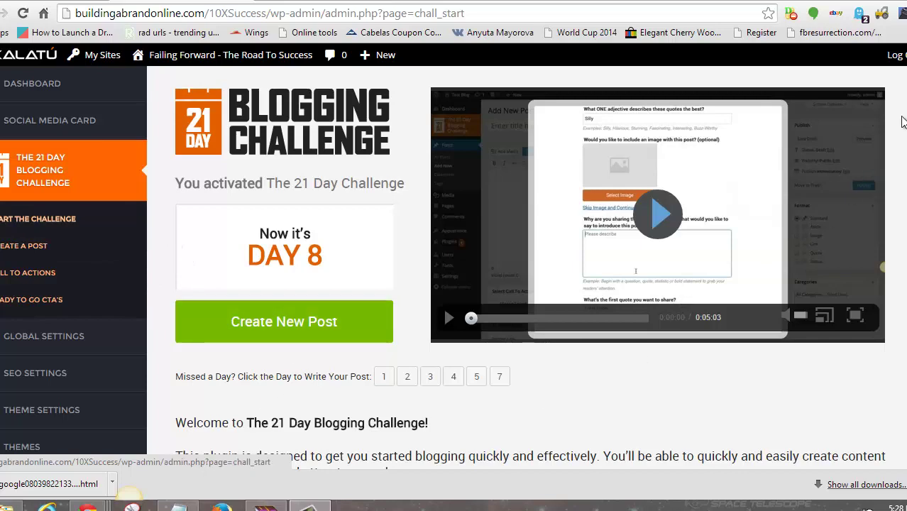
{"action": "scroll", "coordinate": [901, 122], "scroll_direction": "down", "scroll_amount": 8}
{"action": "scroll", "coordinate": [901, 122], "scroll_direction": "up", "scroll_amount": 1}
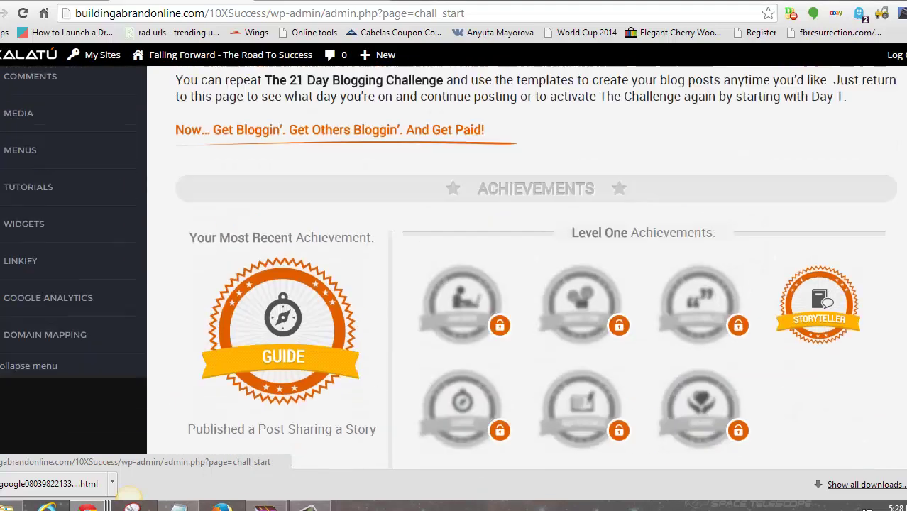
{"action": "scroll", "coordinate": [901, 122], "scroll_direction": "up", "scroll_amount": 7}
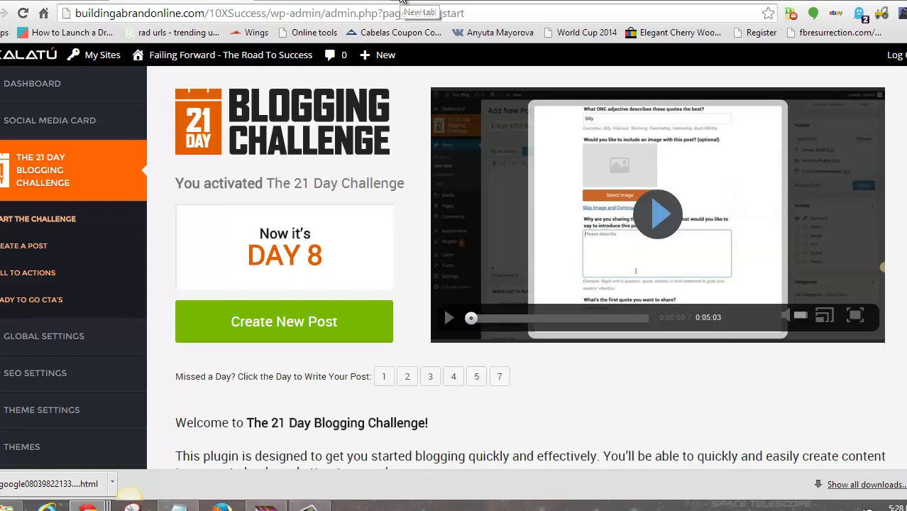
Open godaddy.com in a new browser tab
{"action": "left_click", "coordinate": [401, 2]}
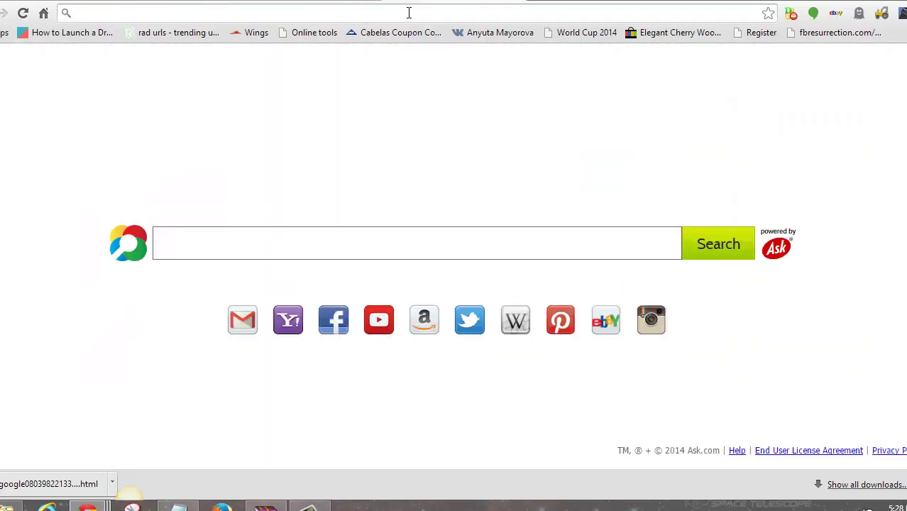
{"action": "type", "text": "goda"}
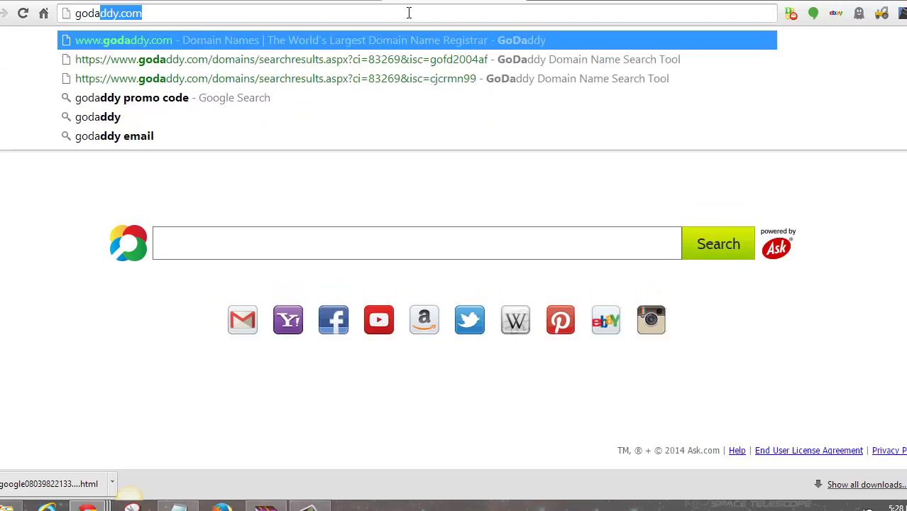
{"action": "type", "text": "ddy.com"}
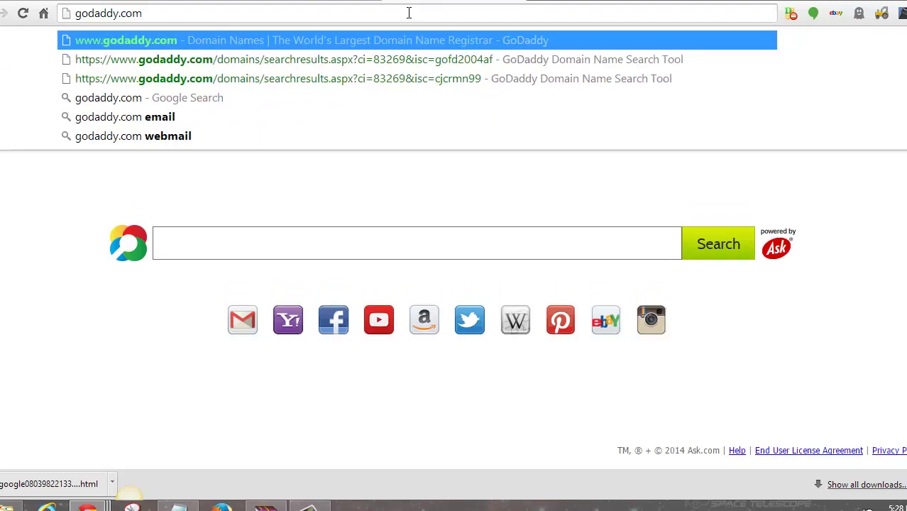
{"action": "key", "text": "Return"}
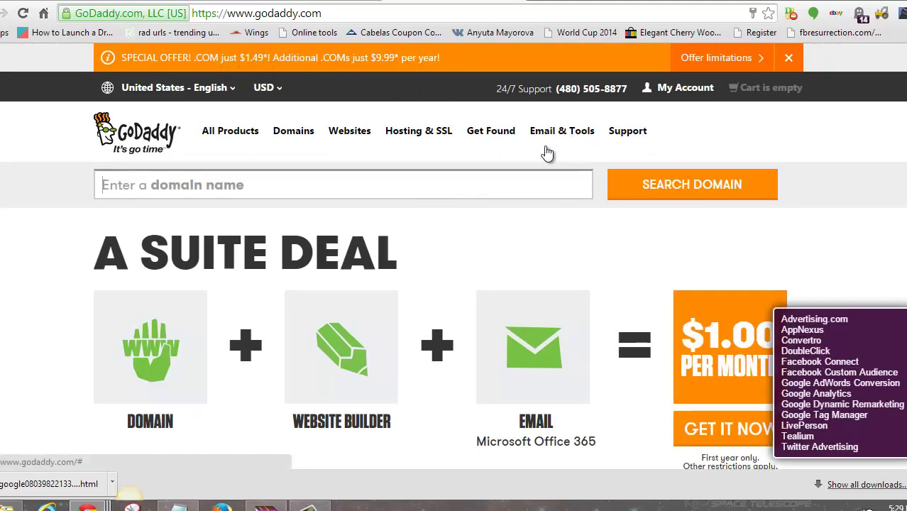
Go to the GoDaddy account's product page and expand the Domains section to list the owned domains
{"action": "scroll", "coordinate": [539, 234], "scroll_direction": "down", "scroll_amount": 2}
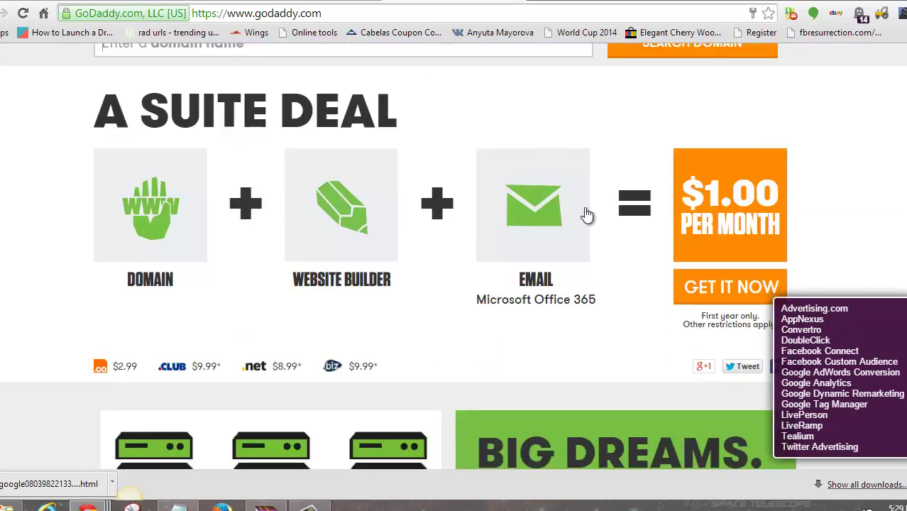
{"action": "scroll", "coordinate": [535, 147], "scroll_direction": "up", "scroll_amount": 1}
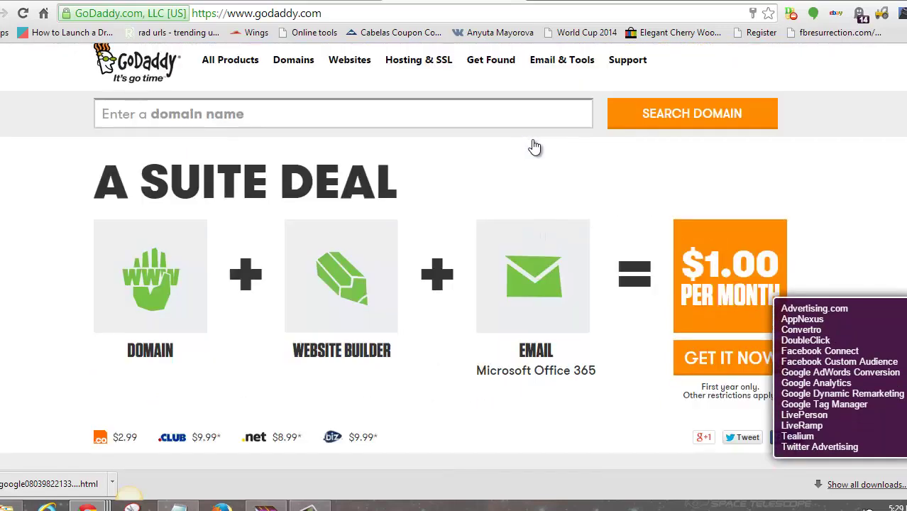
{"action": "scroll", "coordinate": [560, 160], "scroll_direction": "up", "scroll_amount": 1}
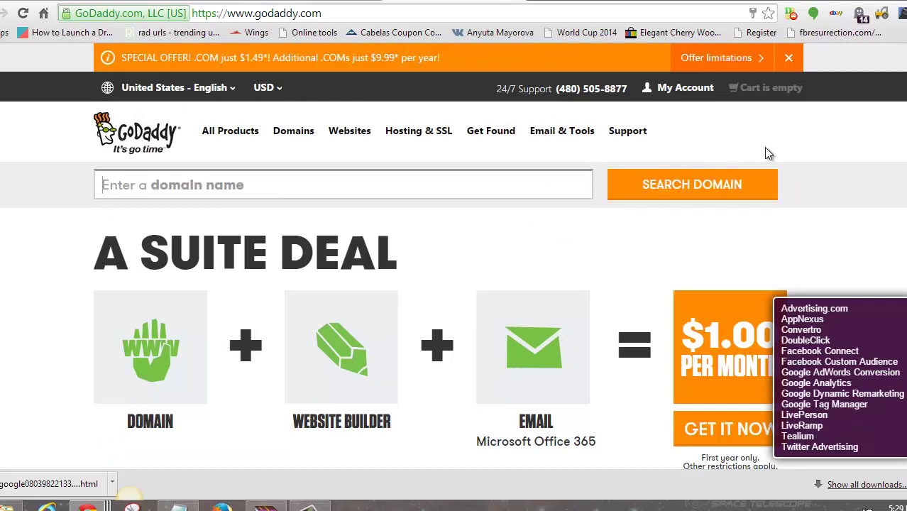
{"action": "left_click", "coordinate": [670, 88]}
{"action": "left_click", "coordinate": [543, 269]}
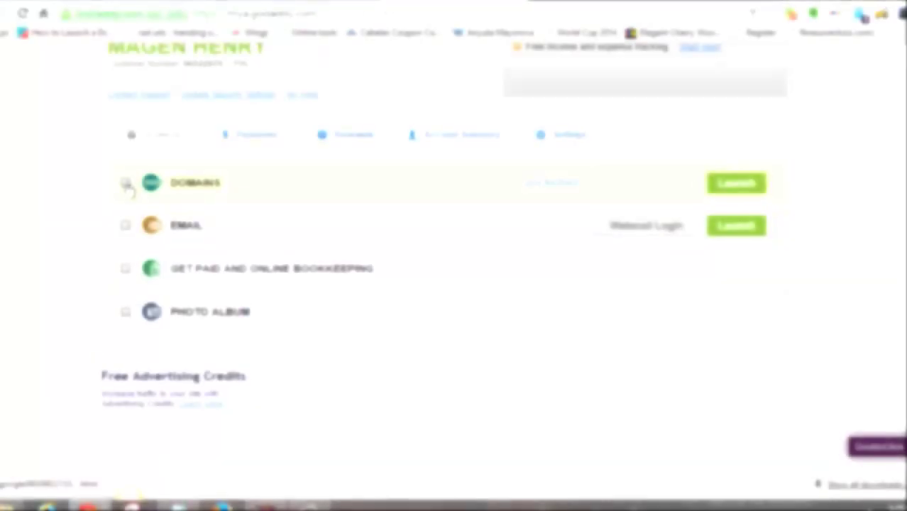
{"action": "left_click", "coordinate": [125, 177]}
{"action": "scroll", "coordinate": [330, 184], "scroll_direction": "down", "scroll_amount": 1}
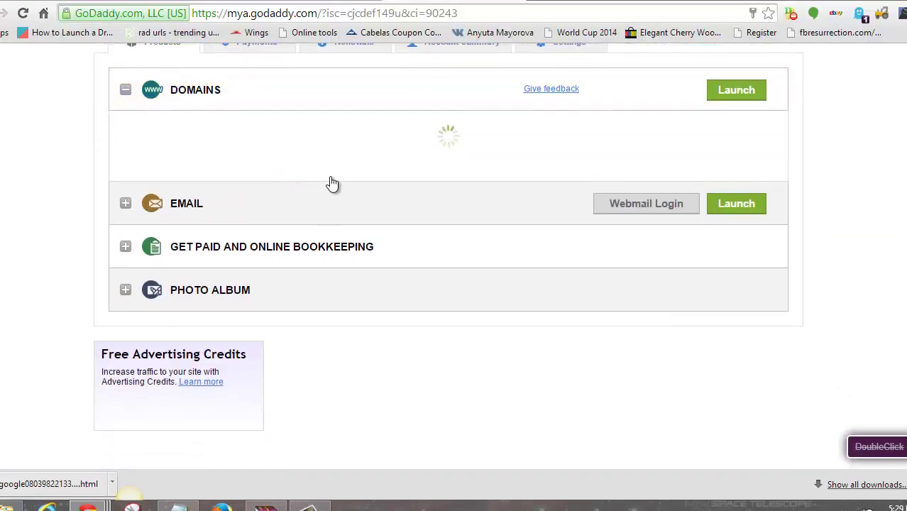
{"action": "scroll", "coordinate": [280, 216], "scroll_direction": "down", "scroll_amount": 1}
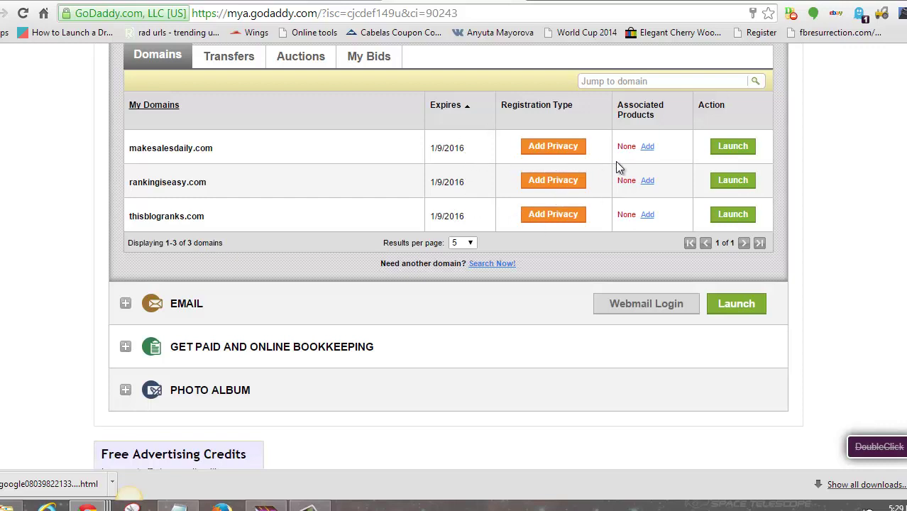
Open the domain details of makesalesdaily.com and find the Forwarding entry in its domain settings
{"action": "left_click", "coordinate": [741, 146]}
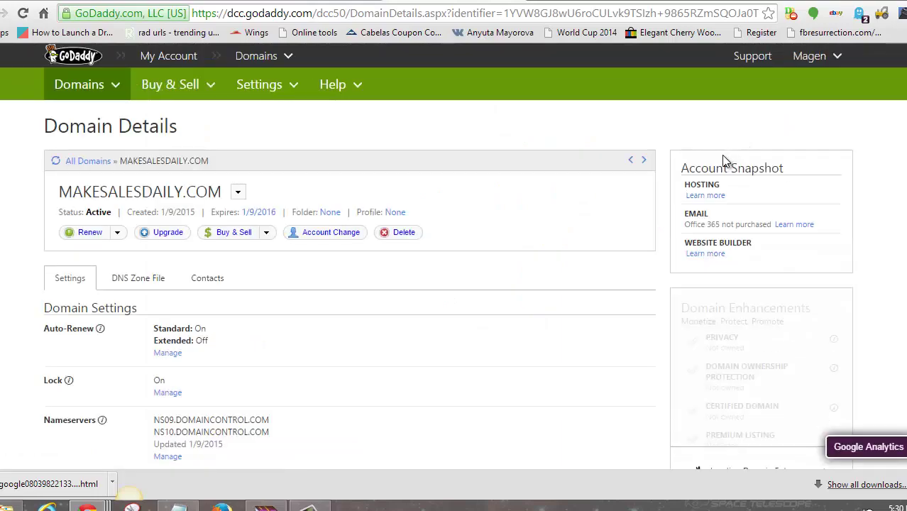
{"action": "scroll", "coordinate": [816, 138], "scroll_direction": "down", "scroll_amount": 2}
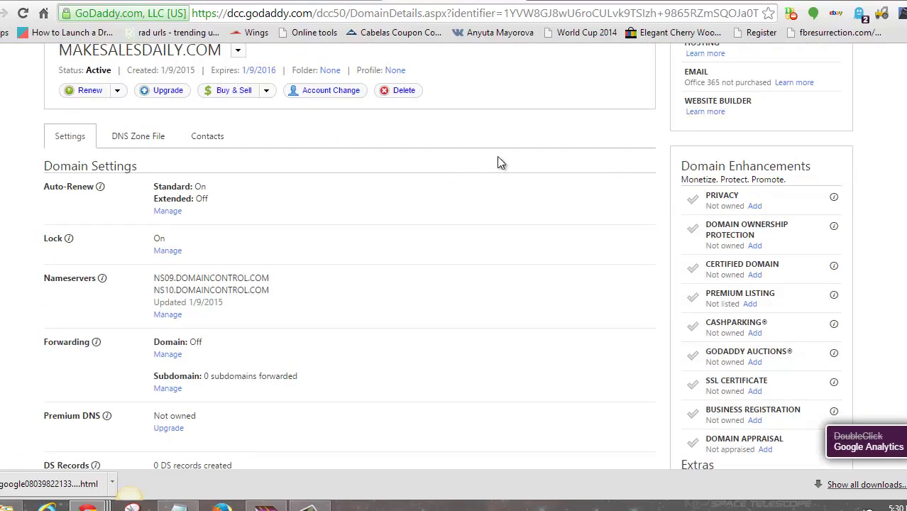
{"action": "scroll", "coordinate": [497, 162], "scroll_direction": "up", "scroll_amount": 1}
{"action": "scroll", "coordinate": [499, 163], "scroll_direction": "down", "scroll_amount": 1}
{"action": "scroll", "coordinate": [498, 166], "scroll_direction": "down", "scroll_amount": 1}
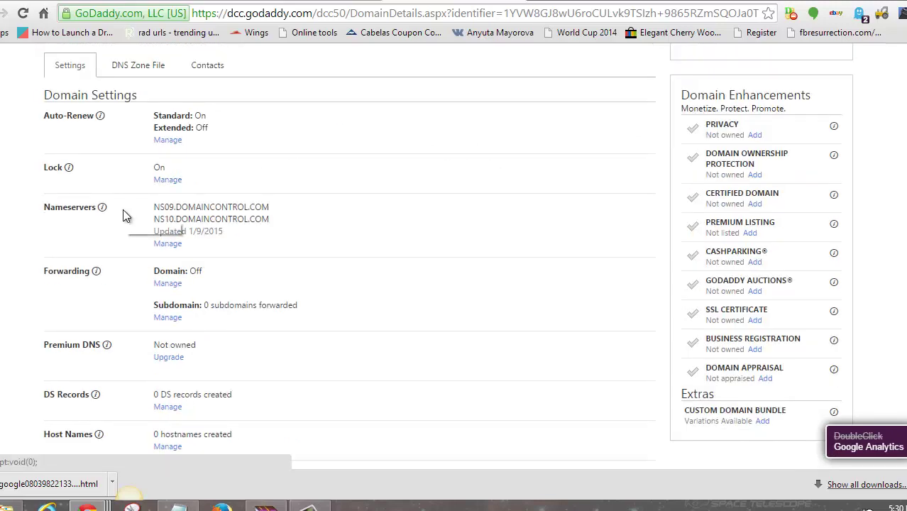
{"action": "left_click_drag", "start_coordinate": [87, 271], "coordinate": [130, 287]}
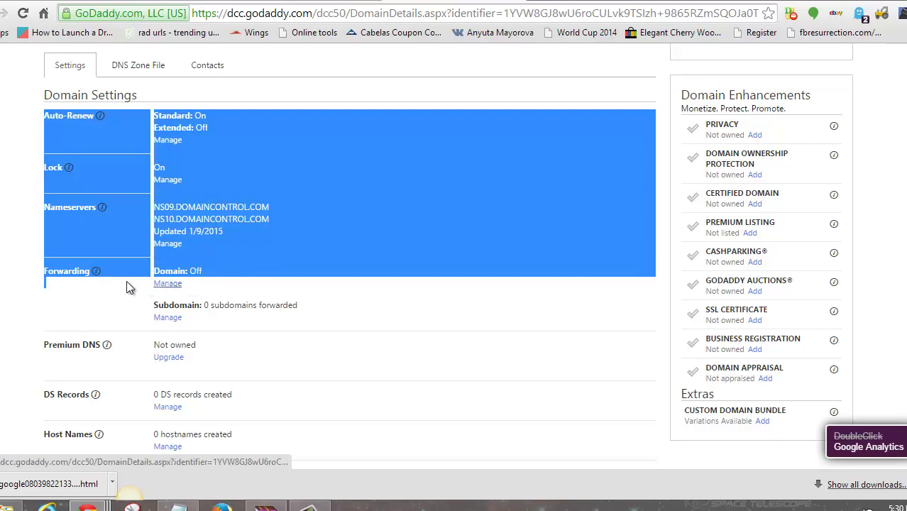
{"action": "left_click", "coordinate": [149, 280]}
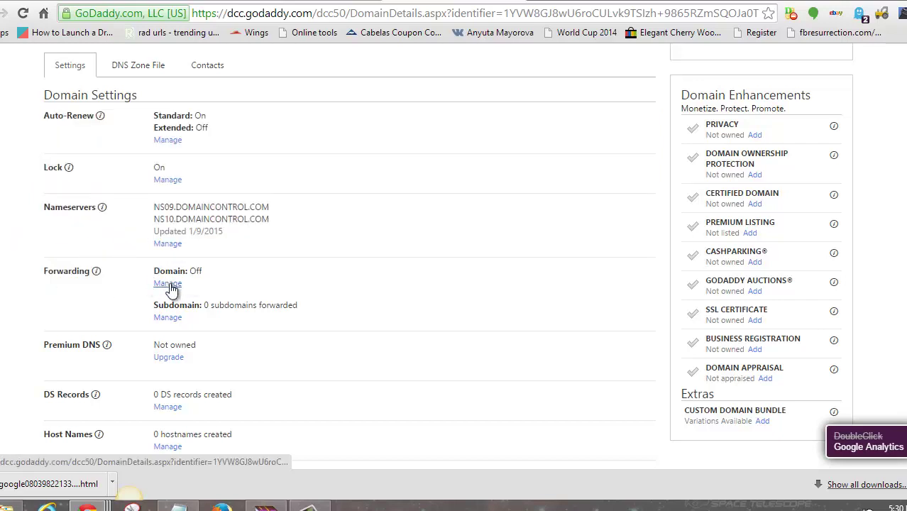
{"action": "left_click", "coordinate": [171, 286]}
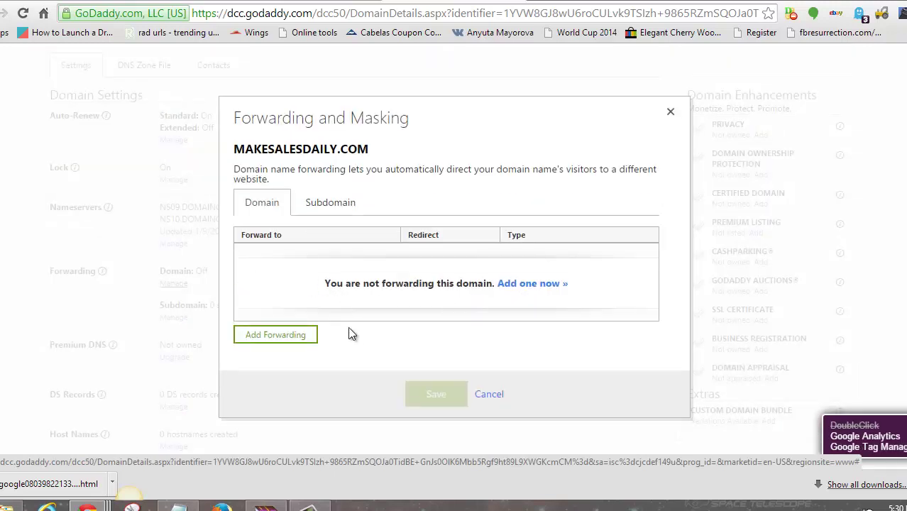
{"action": "left_click", "coordinate": [529, 285]}
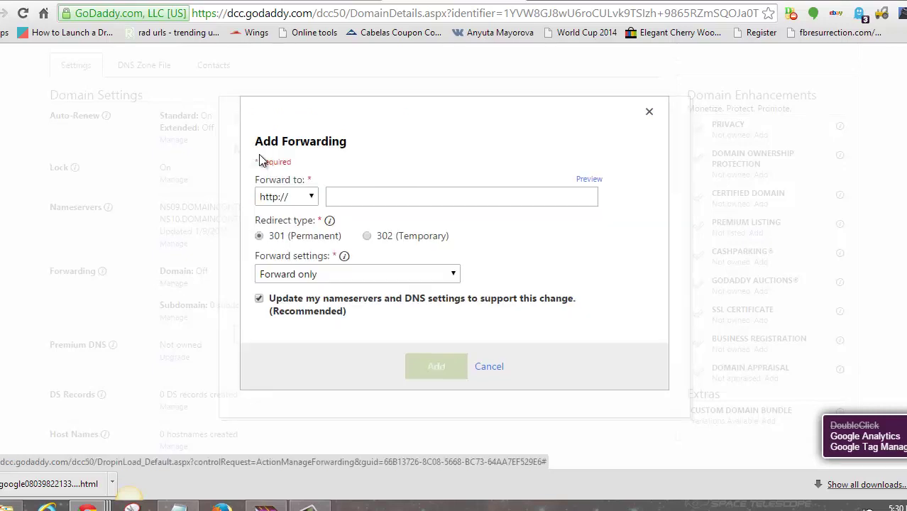
{"action": "left_click", "coordinate": [346, 201]}
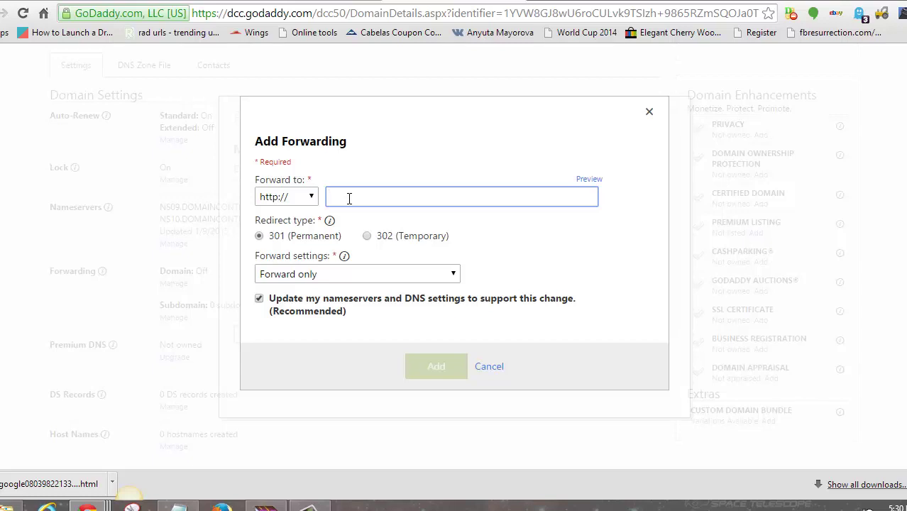
{"action": "type", "text": "www"}
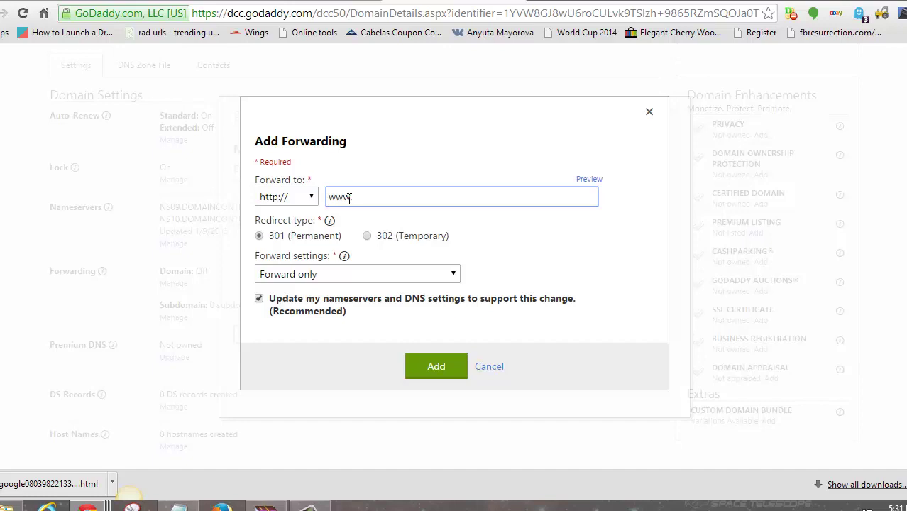
{"action": "type", "text": ".makesalesdail"}
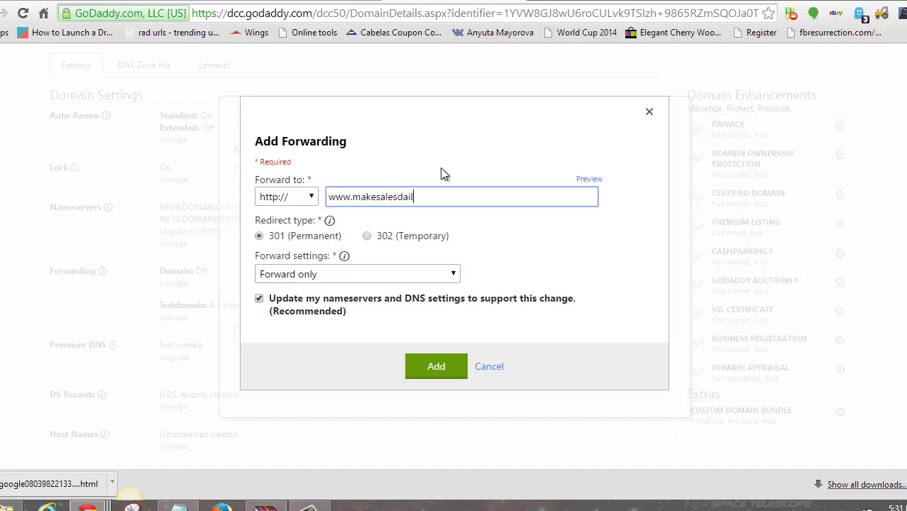
{"action": "type", "text": "y.com"}
{"action": "left_click", "coordinate": [430, 369]}
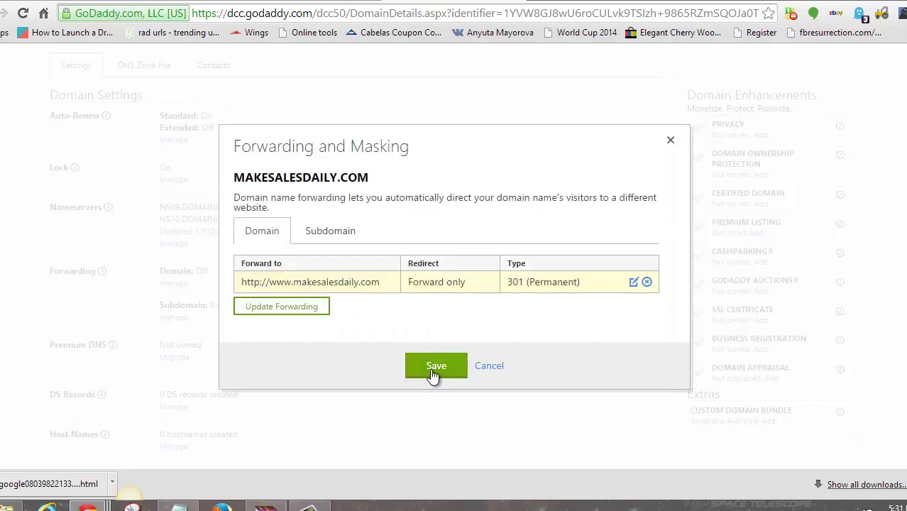
{"action": "left_click", "coordinate": [432, 374]}
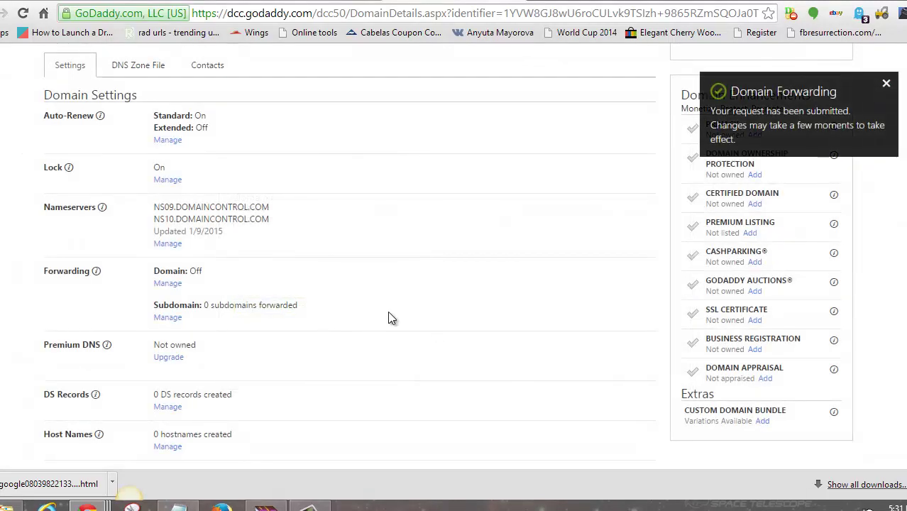
{"action": "left_click", "coordinate": [886, 84]}
Reload the domain details page and check the domain's Forwarding entry
{"action": "scroll", "coordinate": [298, 142], "scroll_direction": "up", "scroll_amount": 1}
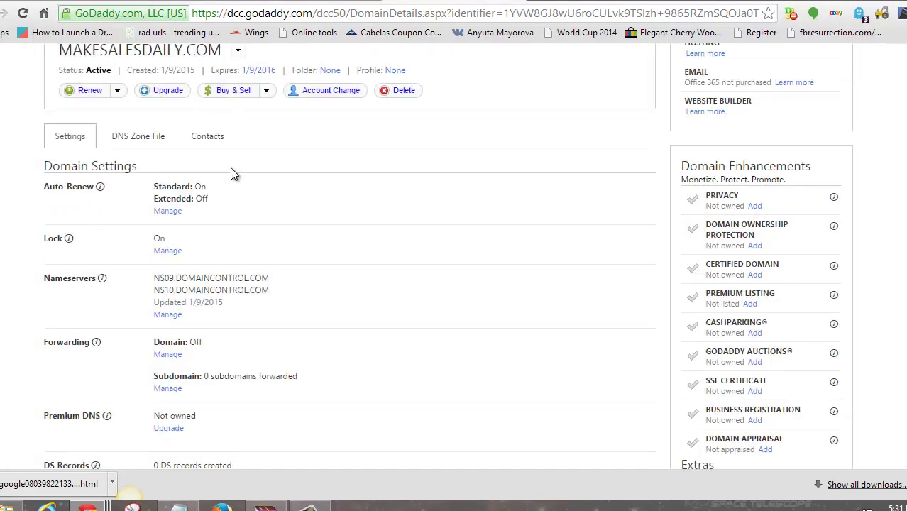
{"action": "left_click", "coordinate": [26, 12]}
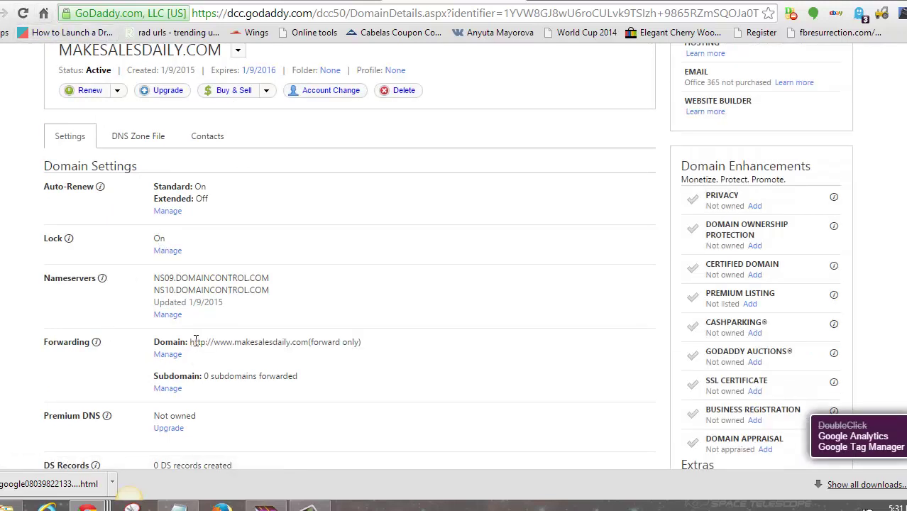
{"action": "left_click_drag", "start_coordinate": [190, 341], "coordinate": [364, 341]}
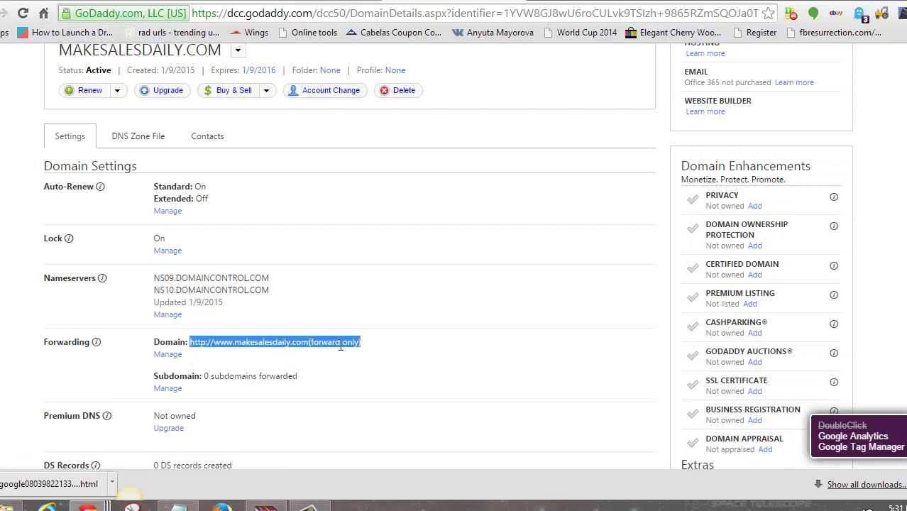
Delete the www record under CName (Alias) in the domain's DNS zone file and save the change
{"action": "scroll", "coordinate": [317, 321], "scroll_direction": "up", "scroll_amount": 2}
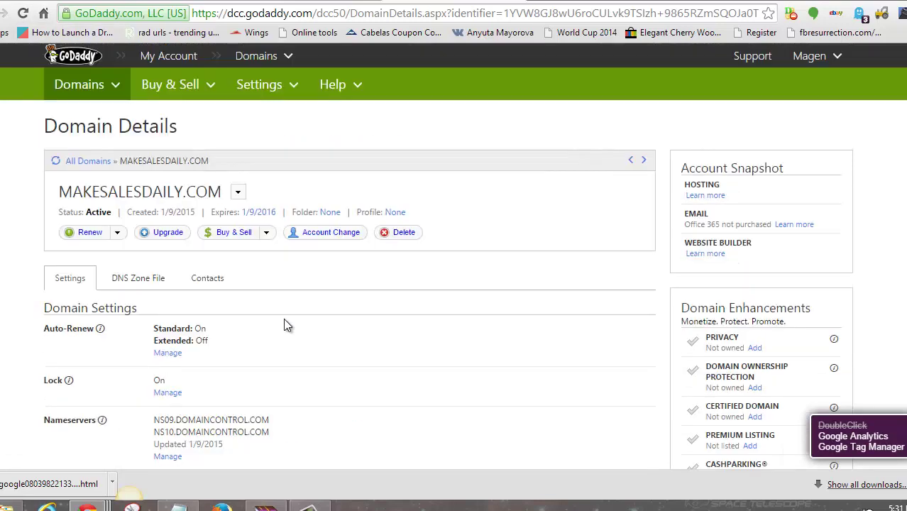
{"action": "left_click", "coordinate": [139, 281]}
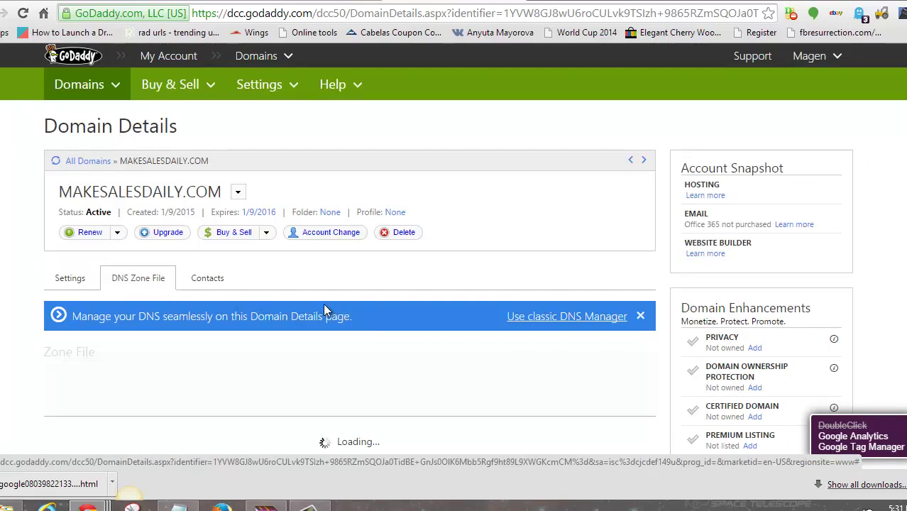
{"action": "scroll", "coordinate": [347, 305], "scroll_direction": "down", "scroll_amount": 4}
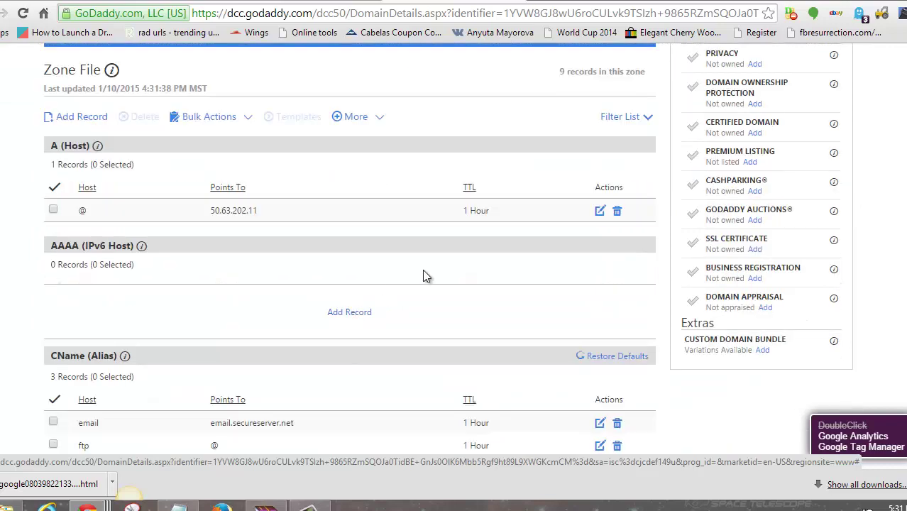
{"action": "scroll", "coordinate": [489, 291], "scroll_direction": "down", "scroll_amount": 2}
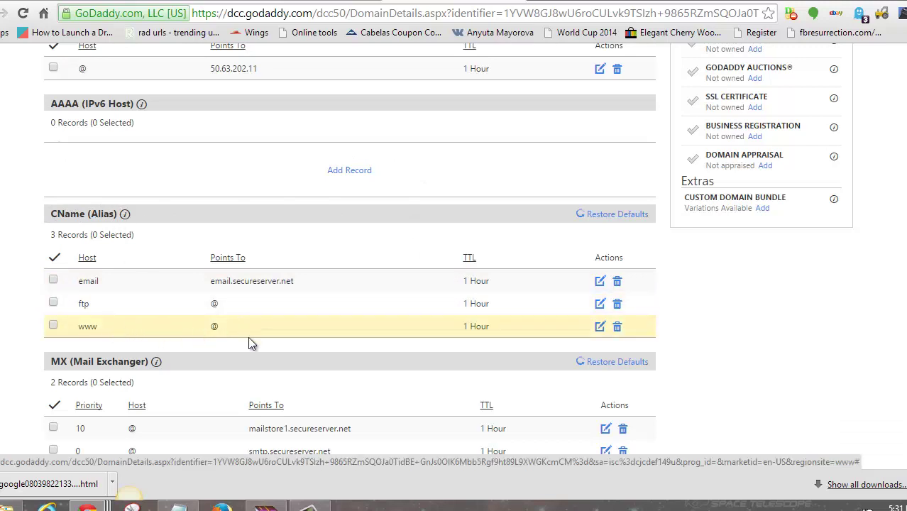
{"action": "left_click", "coordinate": [618, 327]}
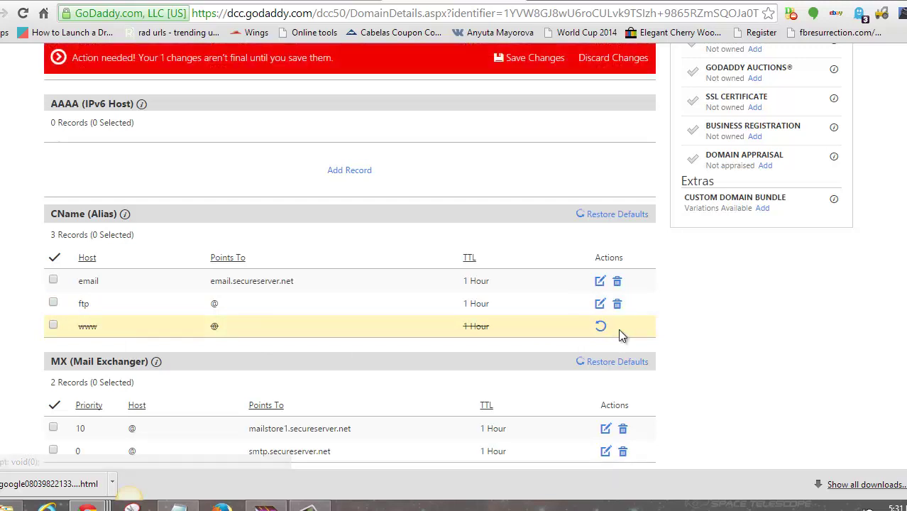
{"action": "left_click", "coordinate": [533, 60]}
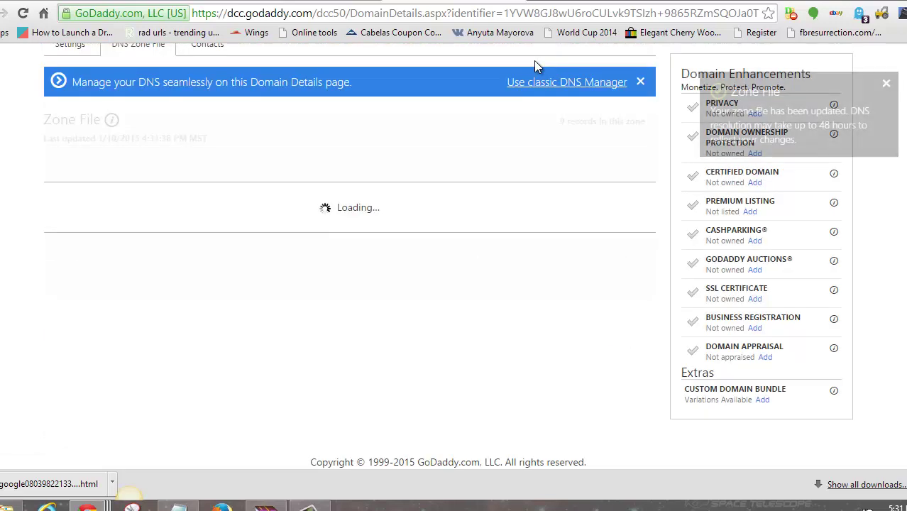
{"action": "left_click", "coordinate": [886, 83]}
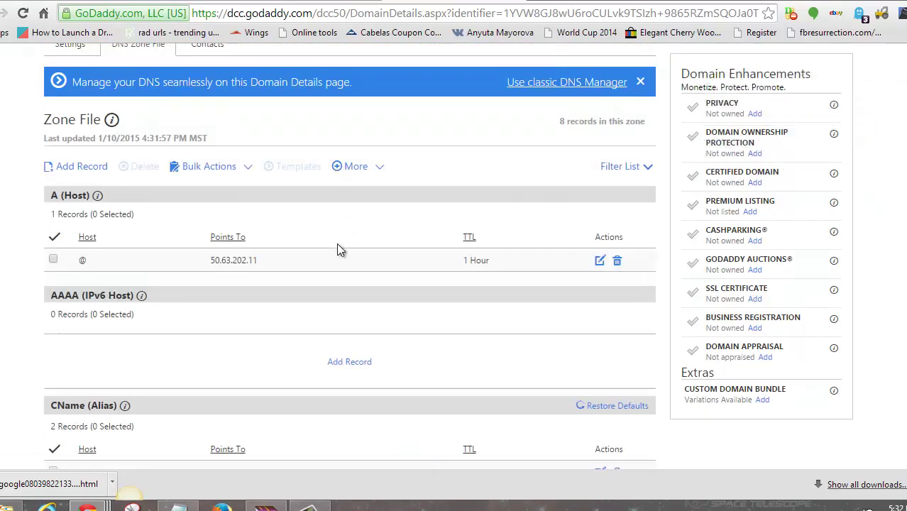
{"action": "scroll", "coordinate": [336, 244], "scroll_direction": "down", "scroll_amount": 2}
{"action": "scroll", "coordinate": [83, 146], "scroll_direction": "up", "scroll_amount": 3}
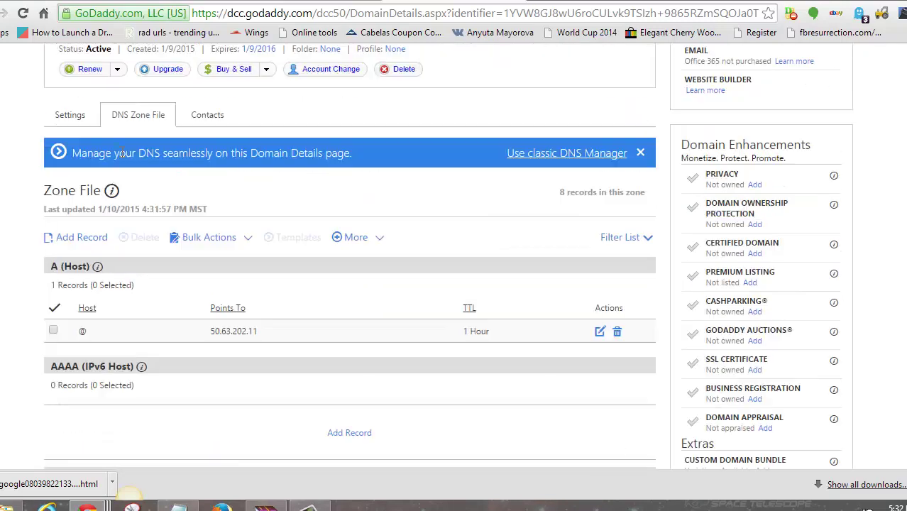
Add a CNAME (Alias) record to the makesalesdaily.com zone with host www pointing to kalatublog.com
{"action": "scroll", "coordinate": [91, 192], "scroll_direction": "up", "scroll_amount": 1}
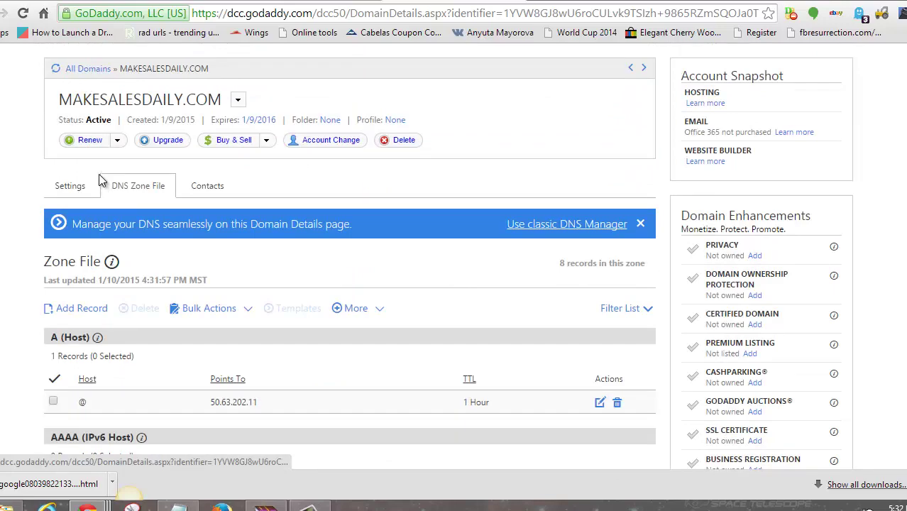
{"action": "scroll", "coordinate": [98, 177], "scroll_direction": "up", "scroll_amount": 1}
{"action": "scroll", "coordinate": [89, 362], "scroll_direction": "down", "scroll_amount": 2}
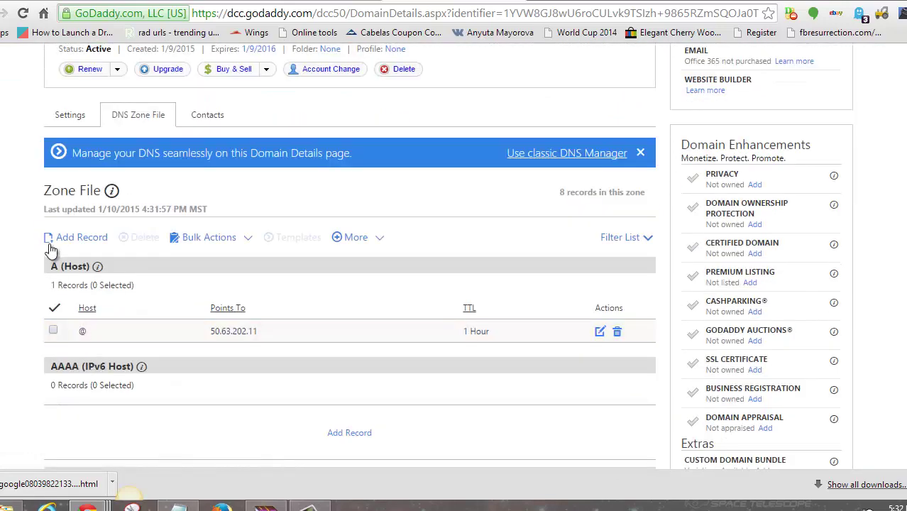
{"action": "left_click", "coordinate": [95, 245]}
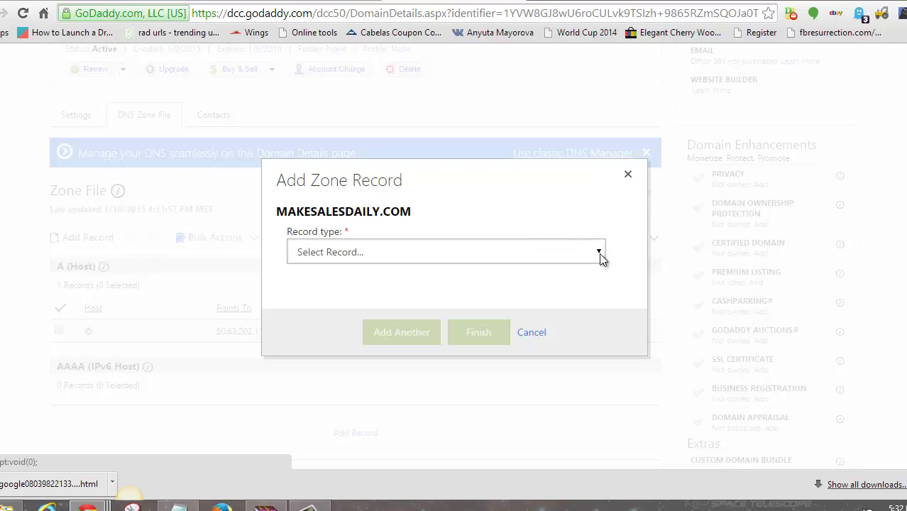
{"action": "left_click", "coordinate": [577, 256]}
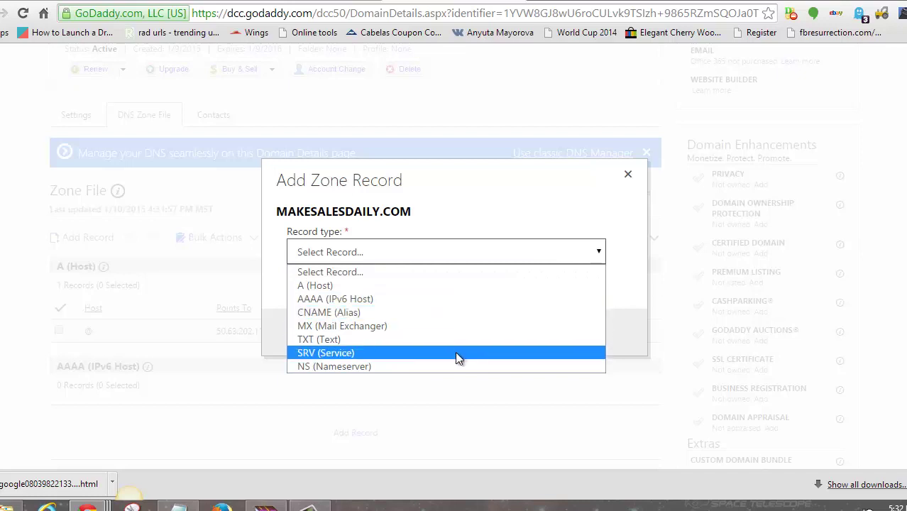
{"action": "left_click", "coordinate": [447, 312]}
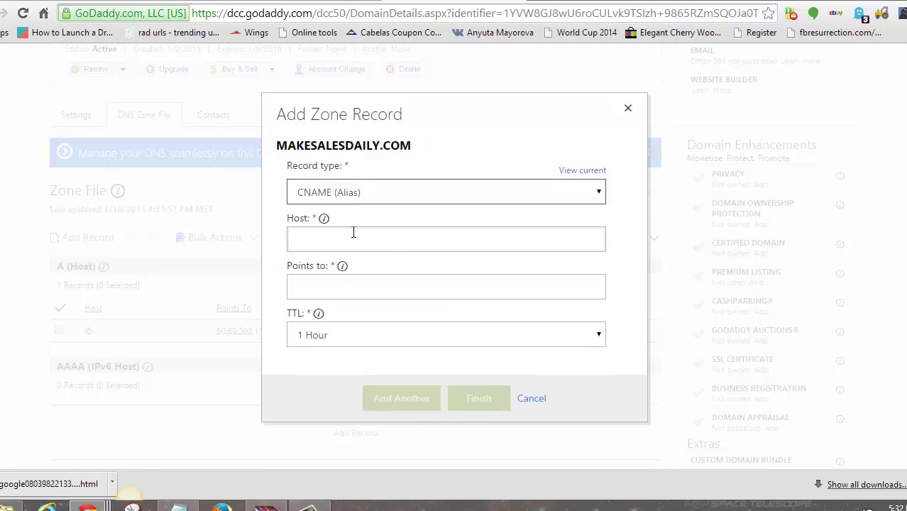
{"action": "left_click", "coordinate": [352, 236]}
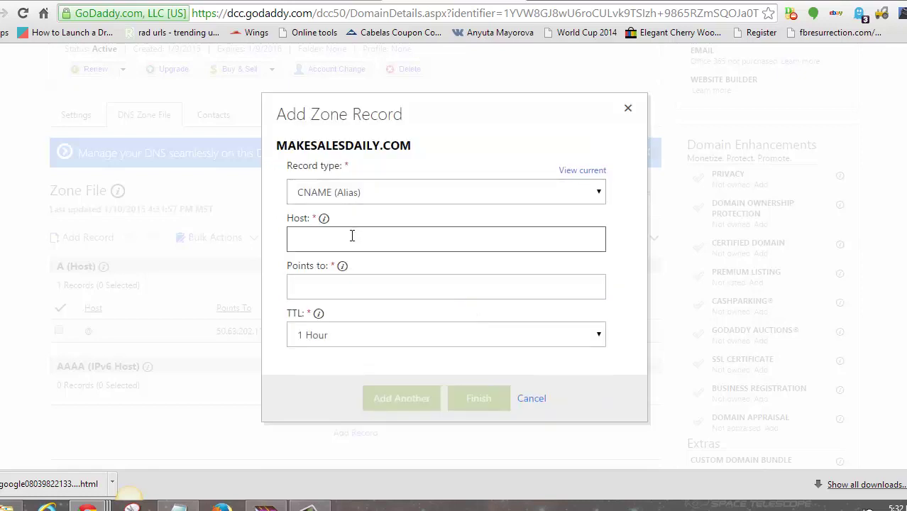
{"action": "type", "text": "www"}
{"action": "left_click", "coordinate": [379, 297]}
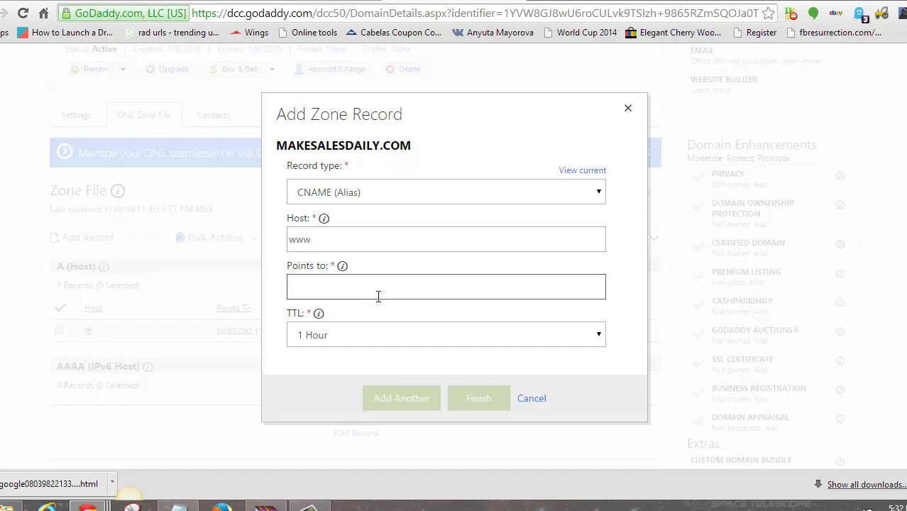
{"action": "type", "text": "kal"}
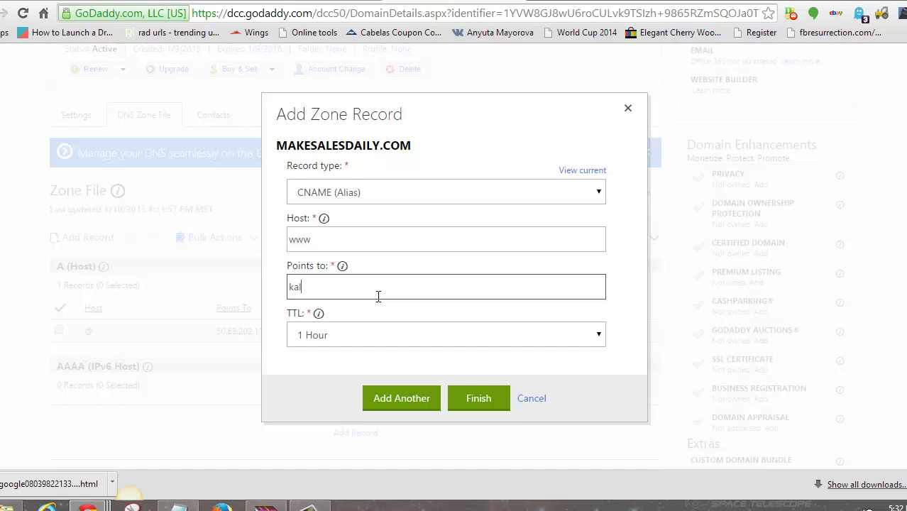
{"action": "type", "text": "atublog.com"}
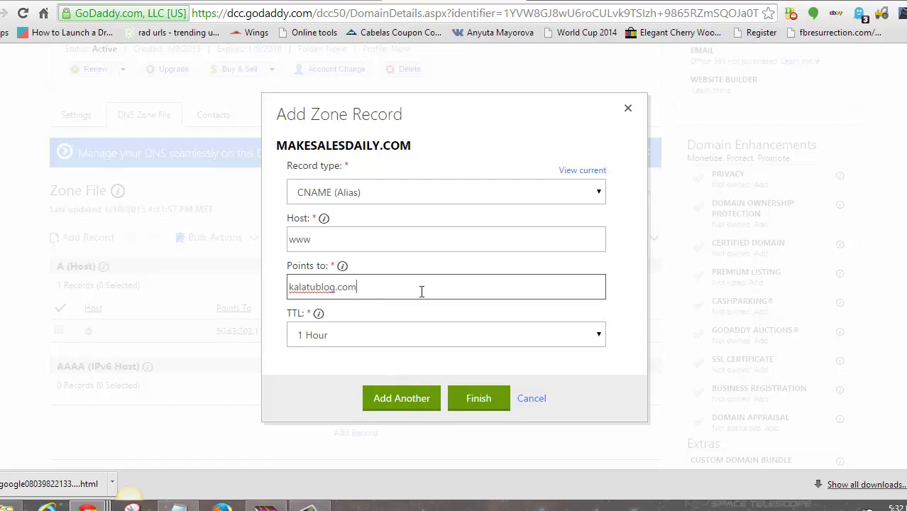
{"action": "left_click", "coordinate": [488, 402]}
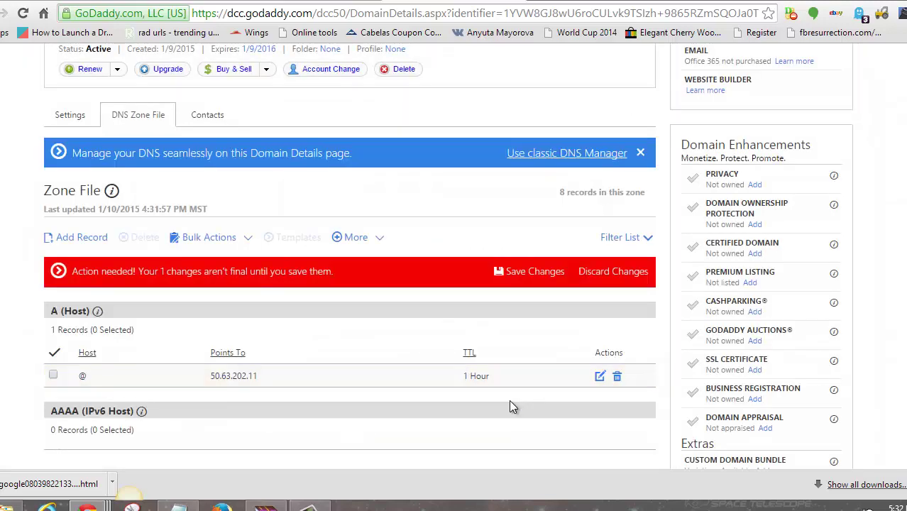
Save the zone file changes and check the www record under CName (Alias)
{"action": "left_click", "coordinate": [525, 273]}
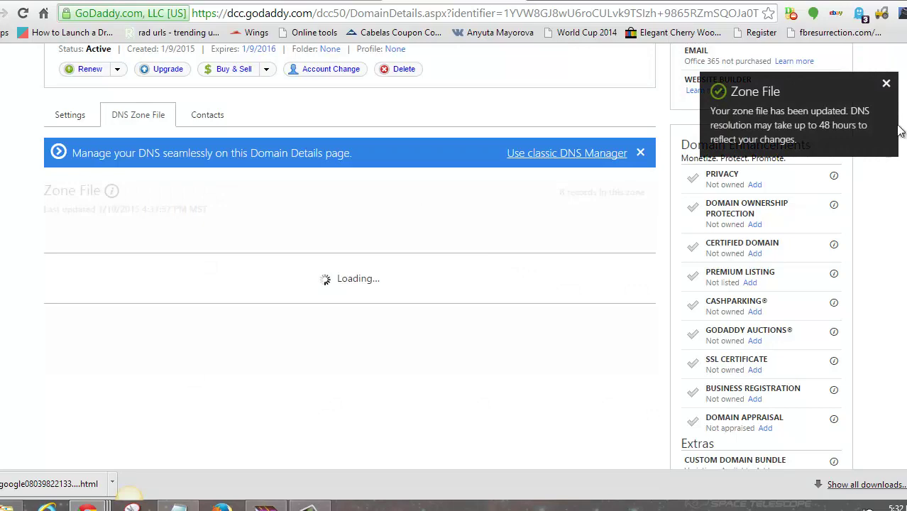
{"action": "left_click", "coordinate": [887, 84]}
{"action": "scroll", "coordinate": [562, 252], "scroll_direction": "down", "scroll_amount": 6}
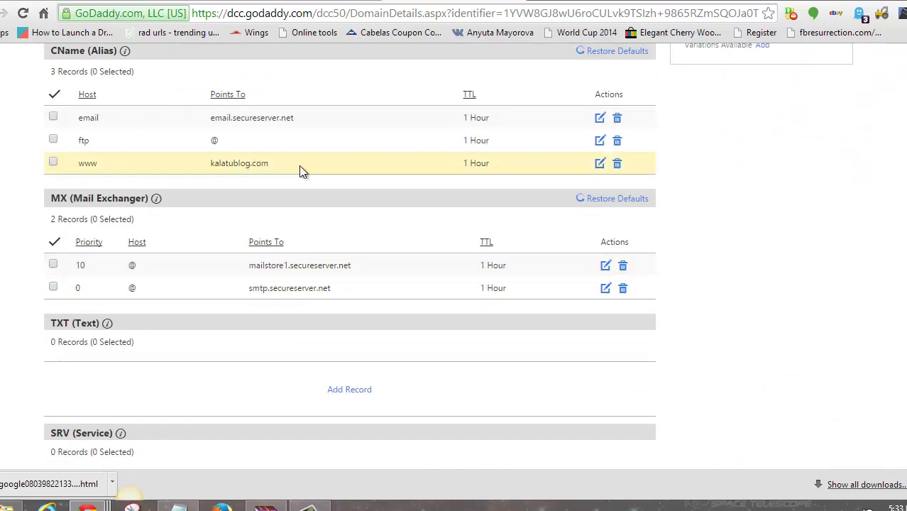
{"action": "scroll", "coordinate": [353, 177], "scroll_direction": "up", "scroll_amount": 3}
{"action": "scroll", "coordinate": [342, 166], "scroll_direction": "up", "scroll_amount": 4}
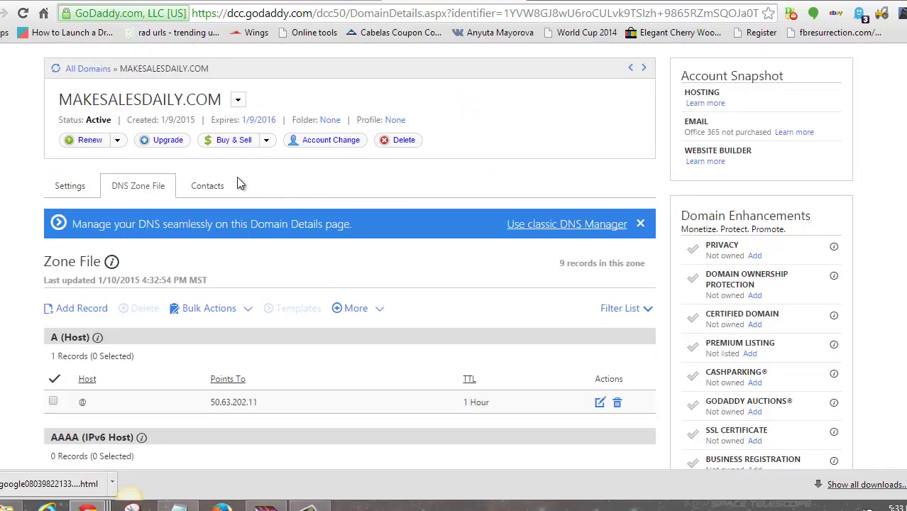
{"action": "scroll", "coordinate": [399, 142], "scroll_direction": "up", "scroll_amount": 1}
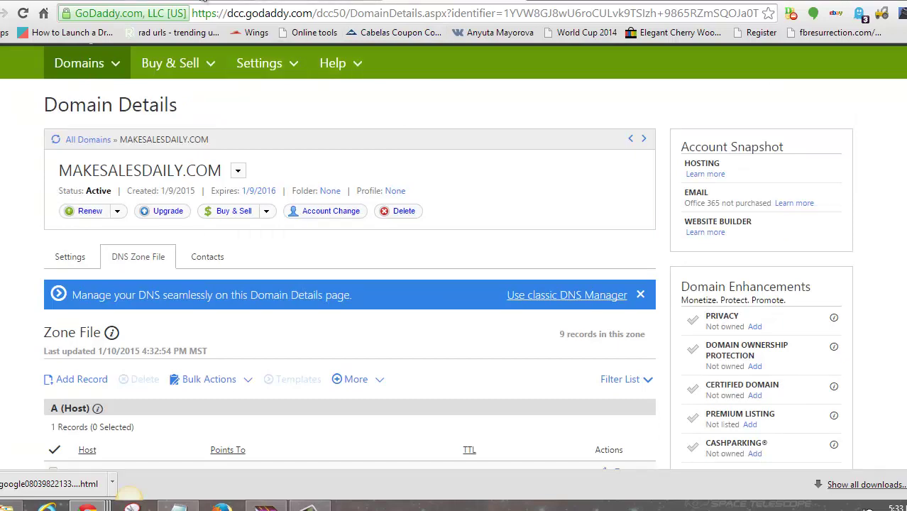
Switch to the Kalatu blog's admin dashboard and open its Domain Mapping page
{"action": "left_click", "coordinate": [183, 3]}
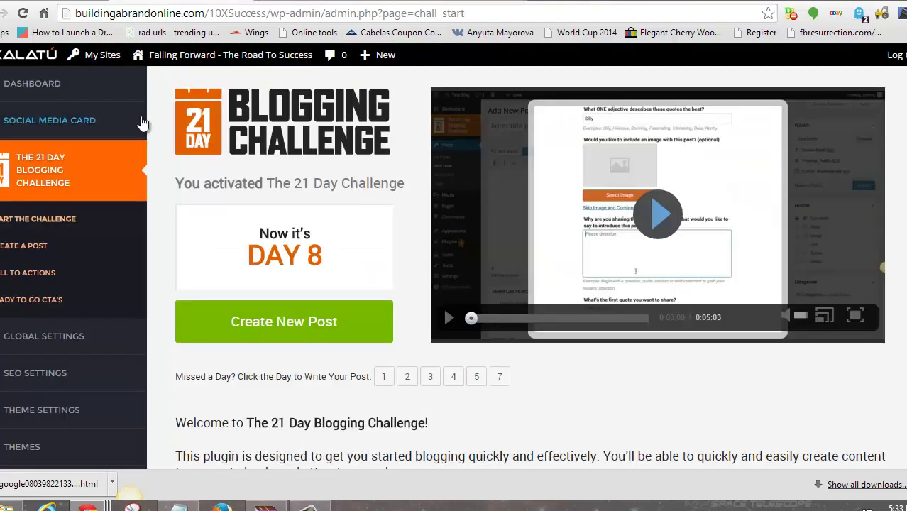
{"action": "scroll", "coordinate": [138, 121], "scroll_direction": "down", "scroll_amount": 4}
{"action": "scroll", "coordinate": [83, 222], "scroll_direction": "down", "scroll_amount": 1}
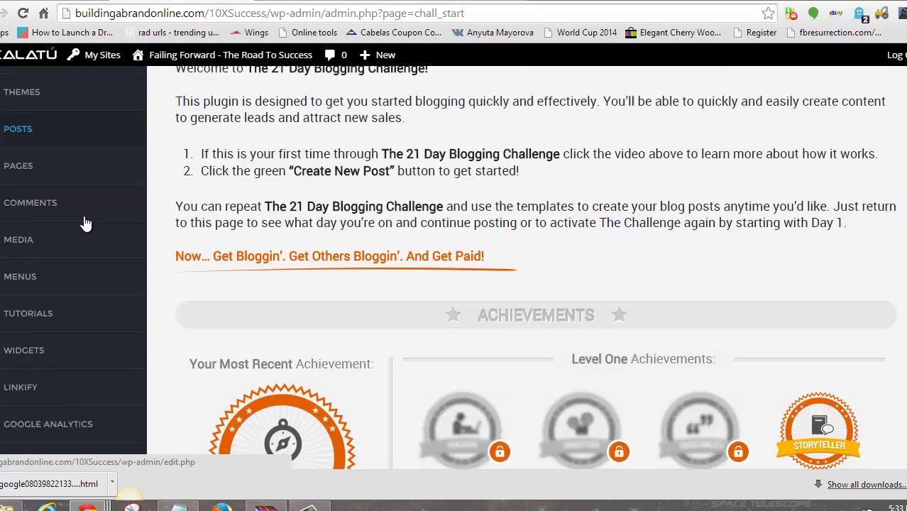
{"action": "scroll", "coordinate": [84, 222], "scroll_direction": "down", "scroll_amount": 2}
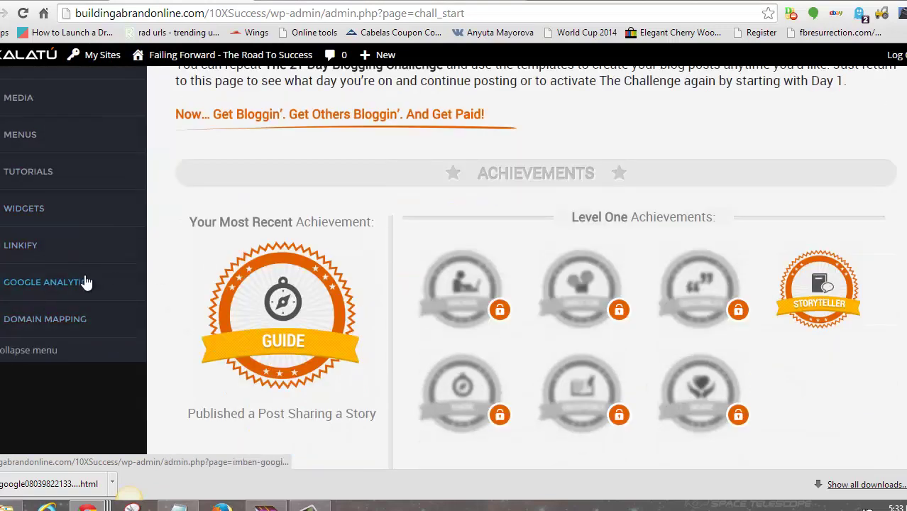
{"action": "left_click", "coordinate": [52, 323]}
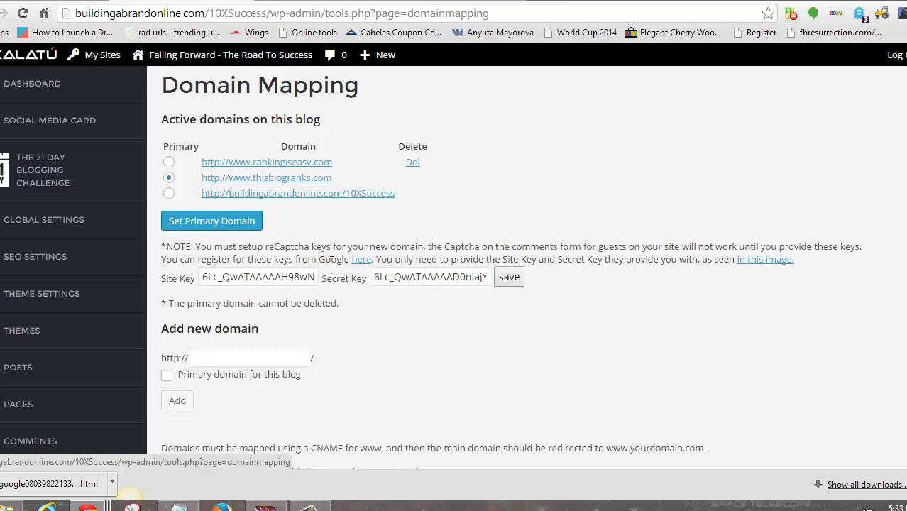
{"action": "scroll", "coordinate": [240, 310], "scroll_direction": "down", "scroll_amount": 3}
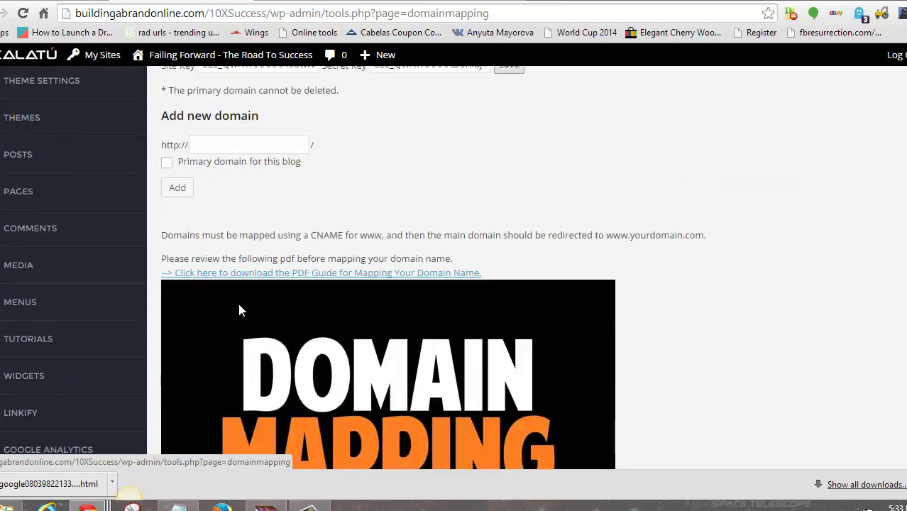
{"action": "left_click", "coordinate": [245, 147]}
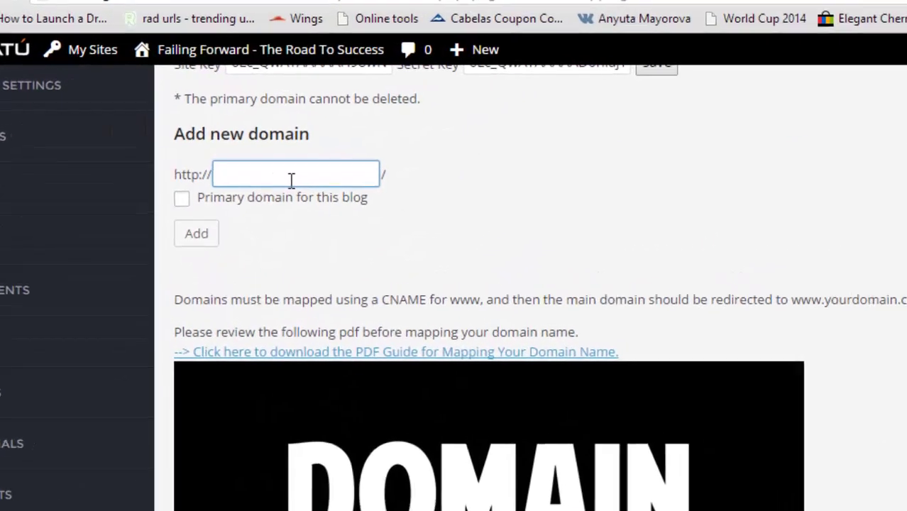
{"action": "type", "text": "www."}
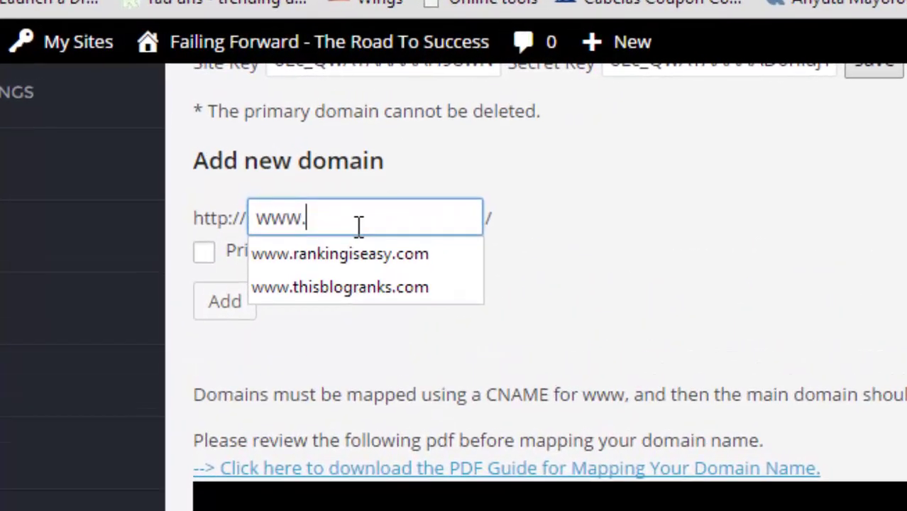
{"action": "type", "text": "mak"}
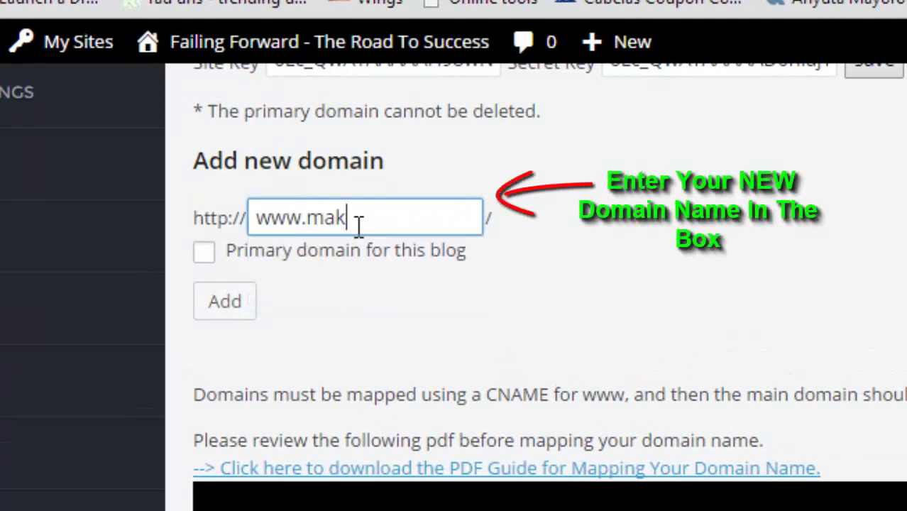
{"action": "type", "text": "esalesdail"}
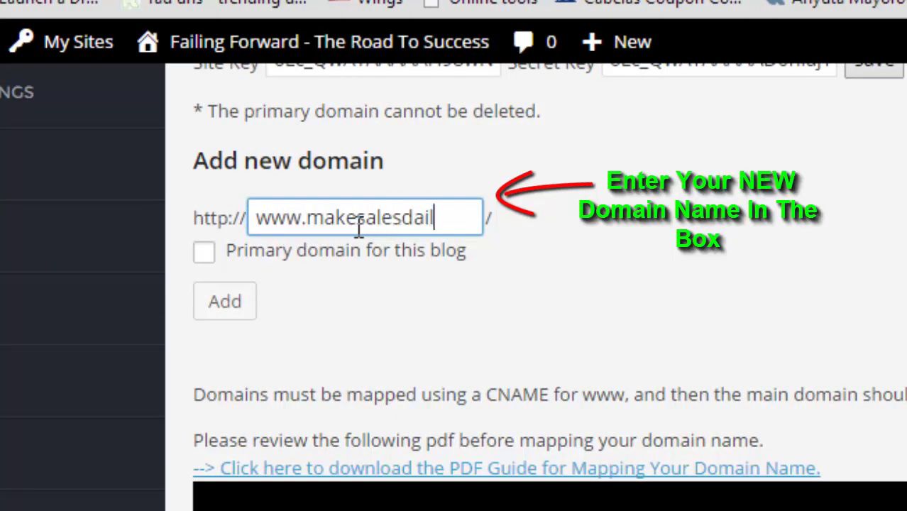
{"action": "type", "text": "y.com"}
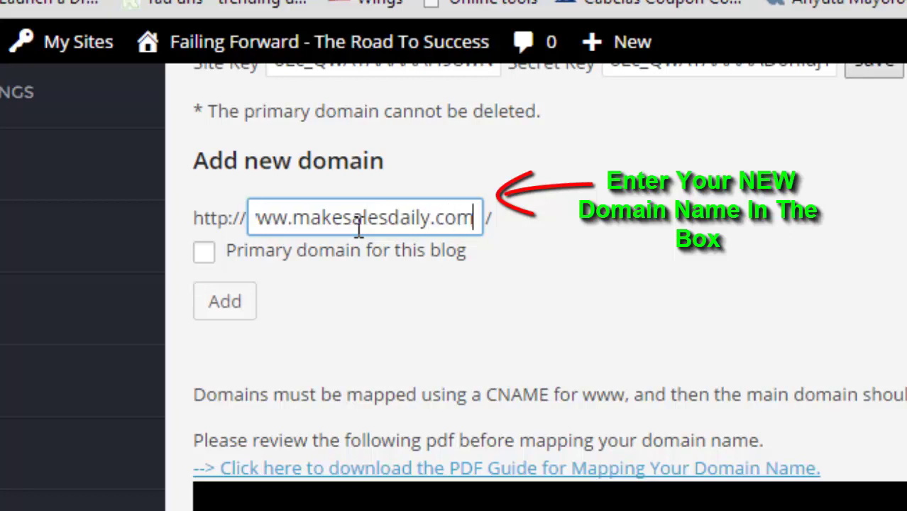
{"action": "left_click", "coordinate": [224, 303]}
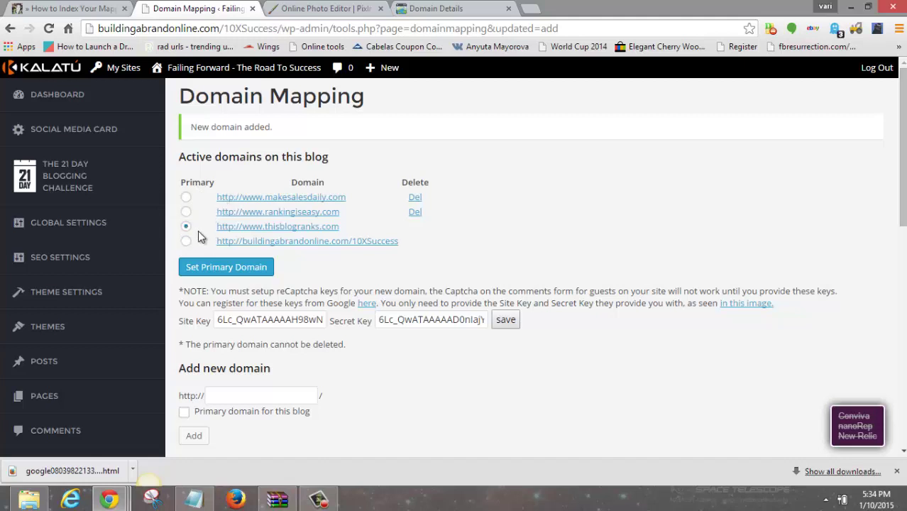
{"action": "left_click", "coordinate": [186, 198]}
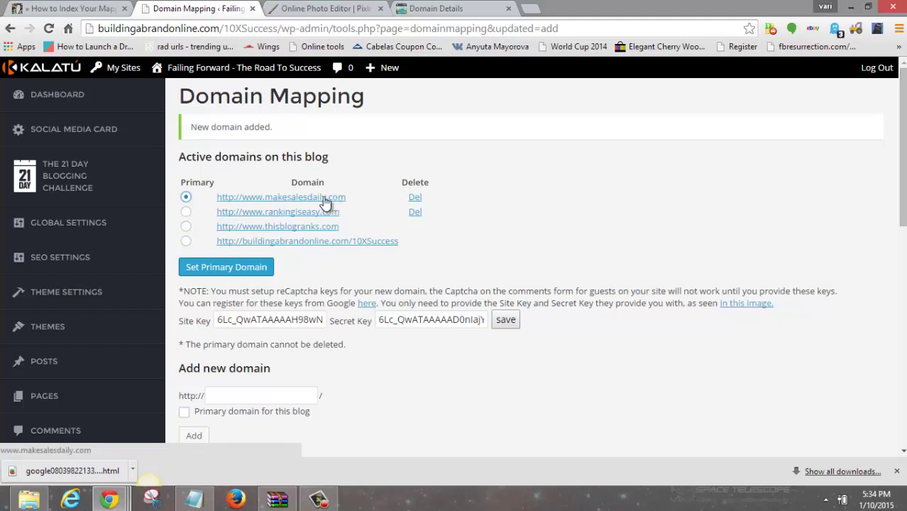
{"action": "left_click", "coordinate": [227, 270]}
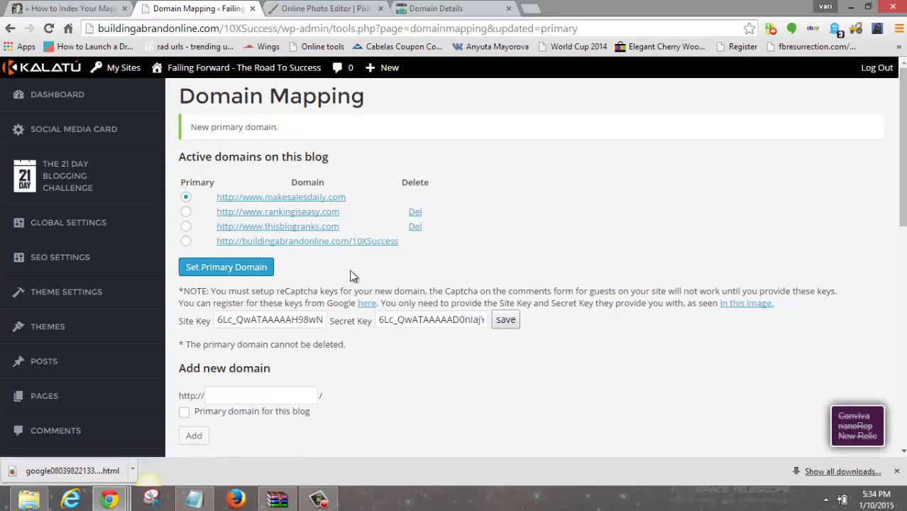
Open Google's reCAPTCHA key registration page from the Domain Mapping note about the new domain's keys
{"action": "scroll", "coordinate": [415, 277], "scroll_direction": "down", "scroll_amount": 1}
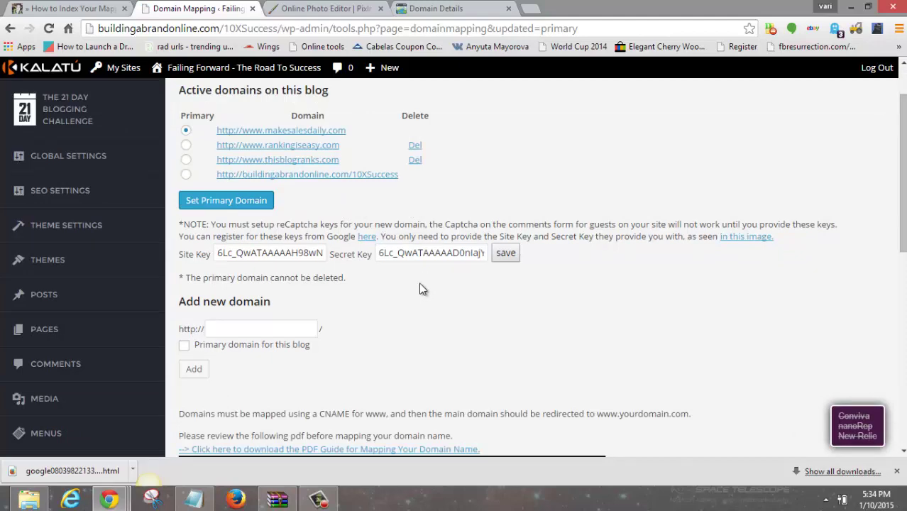
{"action": "scroll", "coordinate": [420, 288], "scroll_direction": "down", "scroll_amount": 1}
{"action": "scroll", "coordinate": [412, 282], "scroll_direction": "up", "scroll_amount": 2}
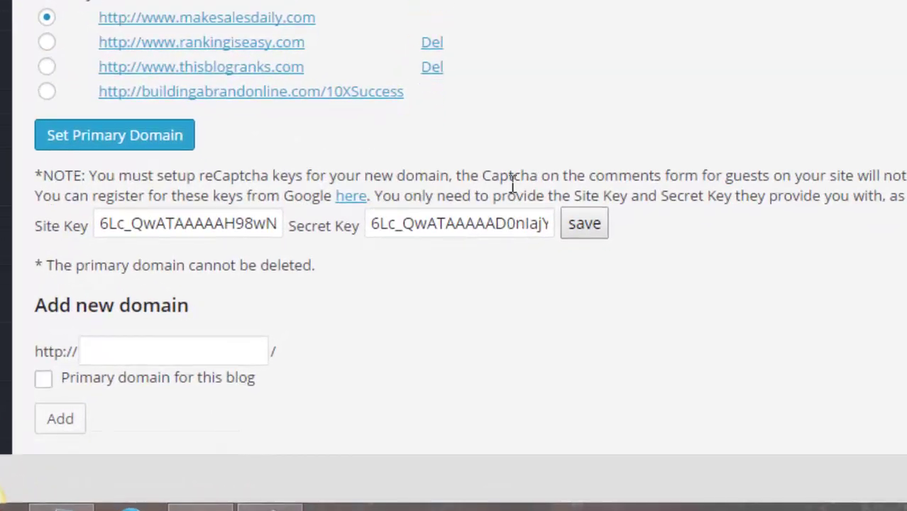
{"action": "left_click", "coordinate": [351, 197]}
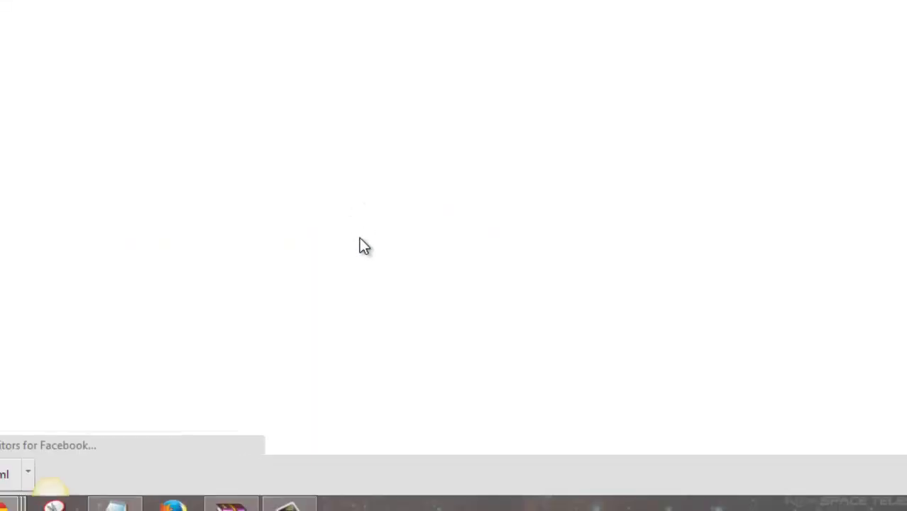
Label the new reCAPTCHA site registration "sales daily"
{"action": "scroll", "coordinate": [297, 180], "scroll_direction": "down", "scroll_amount": 1}
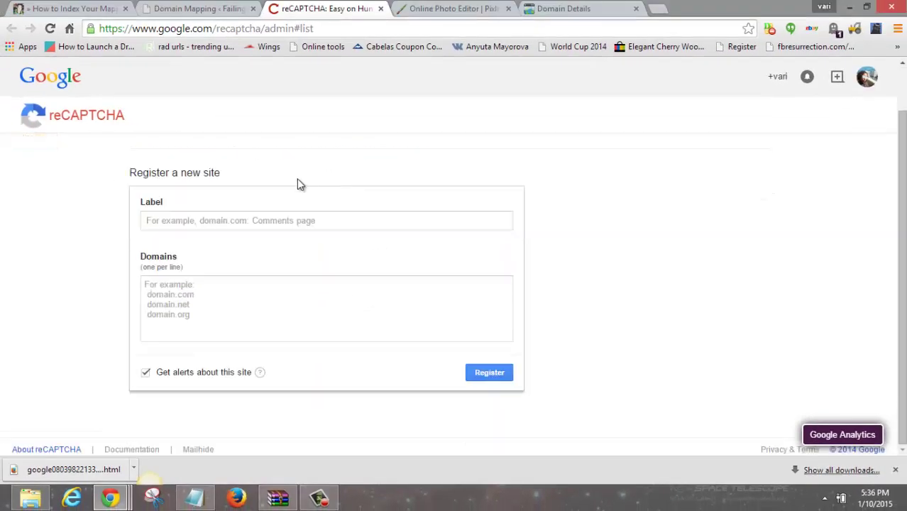
{"action": "scroll", "coordinate": [302, 199], "scroll_direction": "up", "scroll_amount": 1}
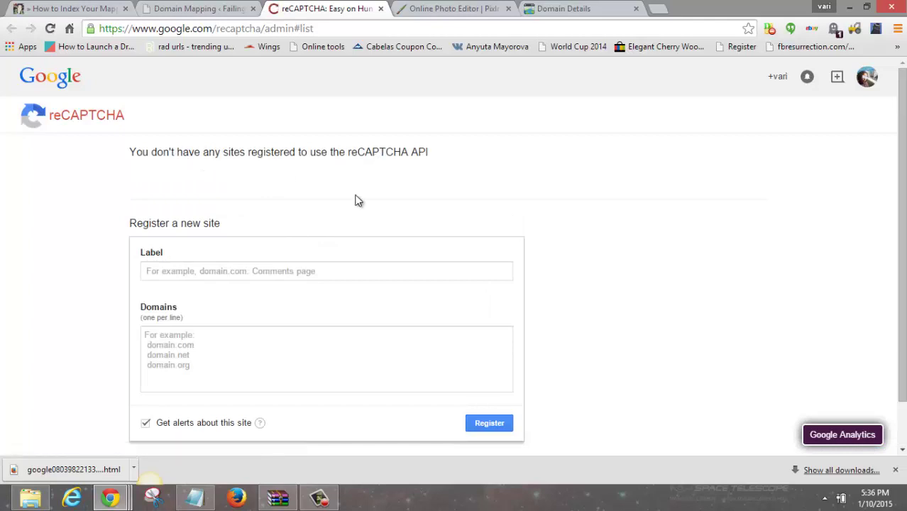
{"action": "scroll", "coordinate": [200, 194], "scroll_direction": "down", "scroll_amount": 1}
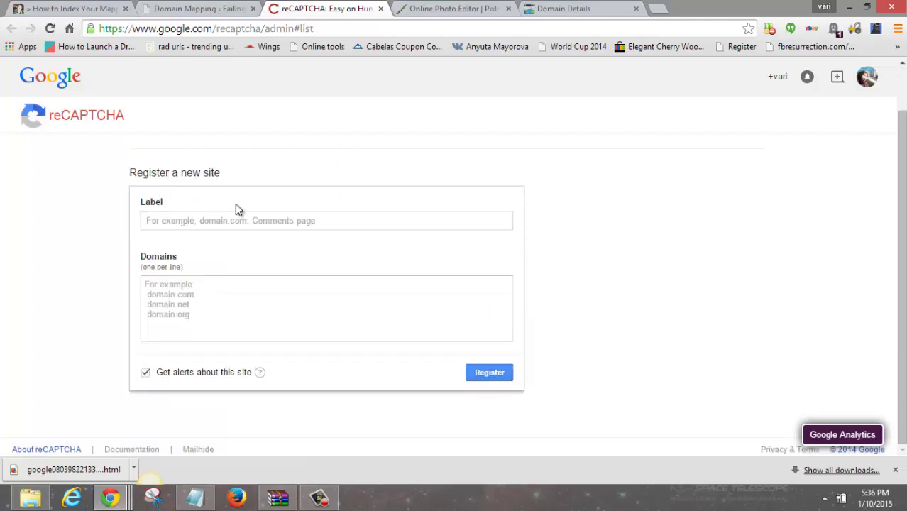
{"action": "left_click", "coordinate": [337, 223]}
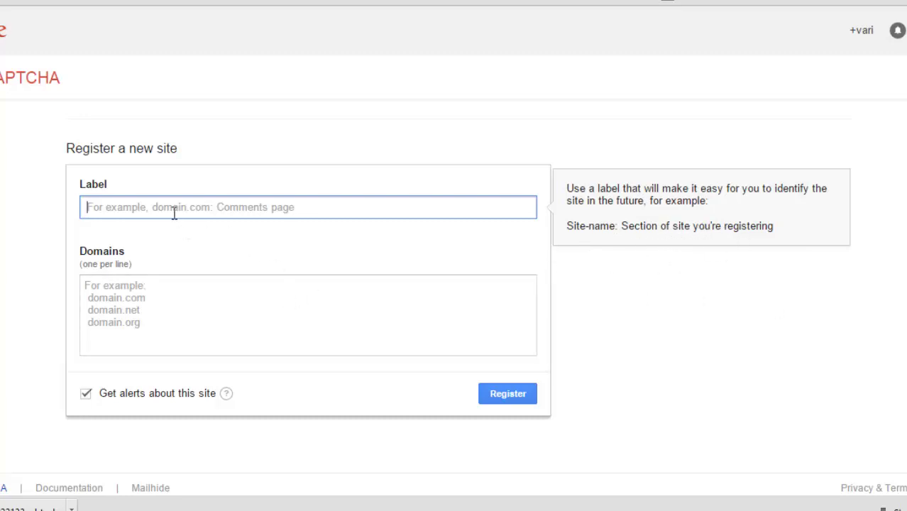
{"action": "type", "text": "sal"}
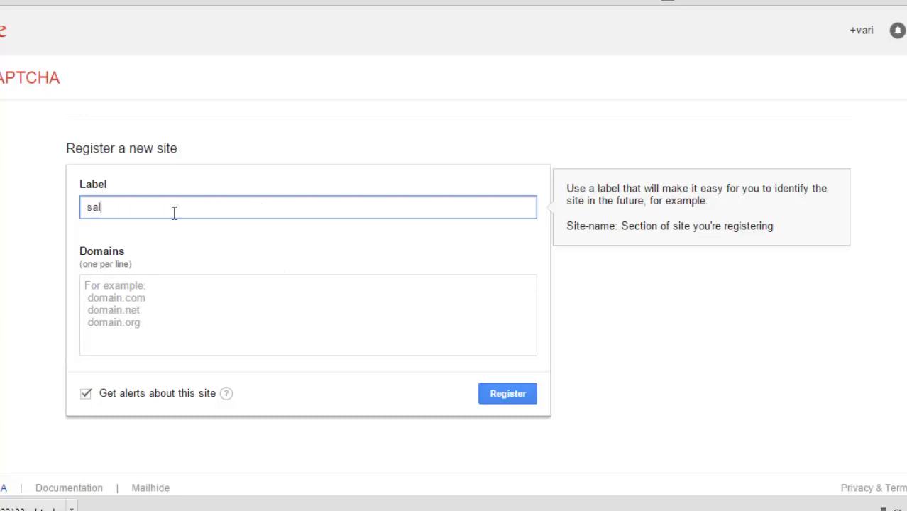
{"action": "type", "text": "es daily"}
{"action": "left_click", "coordinate": [248, 312]}
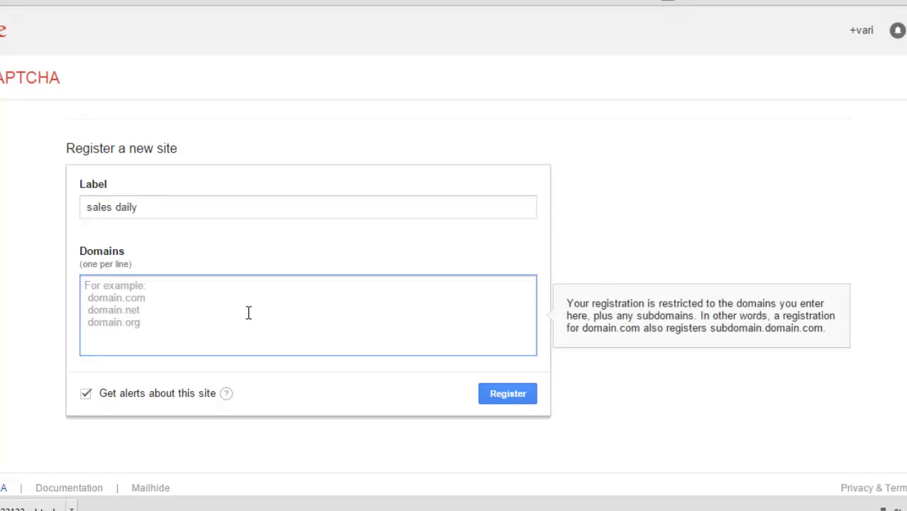
{"action": "type", "text": "www"}
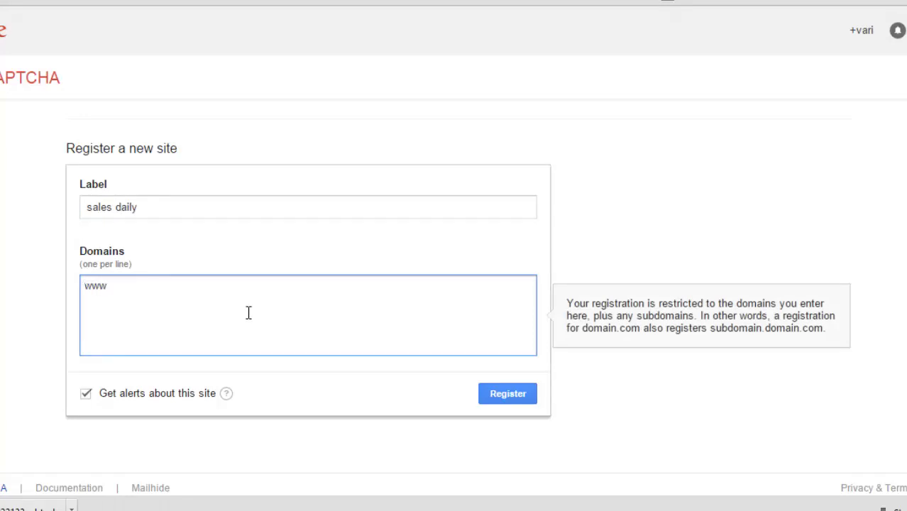
{"action": "type", "text": ".getsa"}
{"action": "type", "text": "lesda"}
{"action": "key", "text": "BackSpace"}
{"action": "key", "text": "BackSpace"}
{"action": "key", "text": "BackSpace"}
{"action": "key", "text": "BackSpace"}
{"action": "key", "text": "BackSpace"}
{"action": "key", "text": "BackSpace"}
{"action": "key", "text": "BackSpace"}
{"action": "key", "text": "BackSpace"}
{"action": "key", "text": "BackSpace"}
{"action": "type", "text": "makesalesdail"}
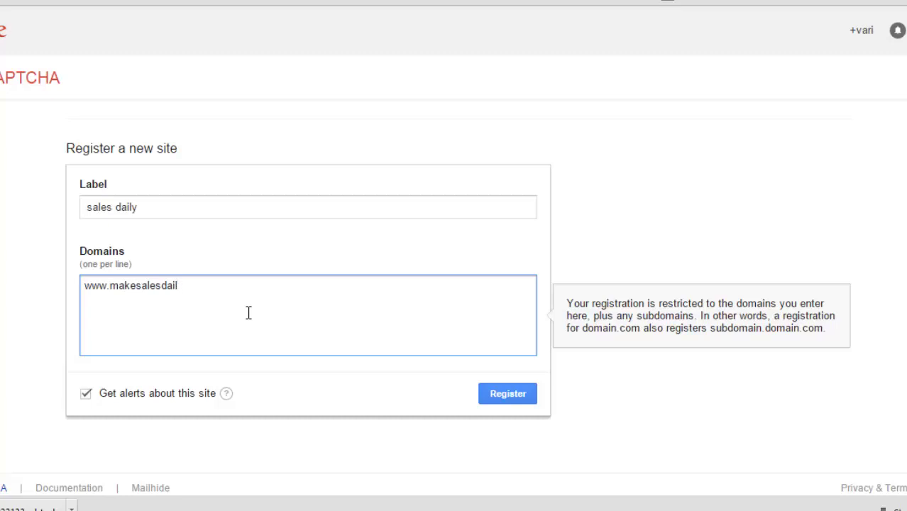
{"action": "type", "text": "y.com"}
{"action": "left_click", "coordinate": [518, 396]}
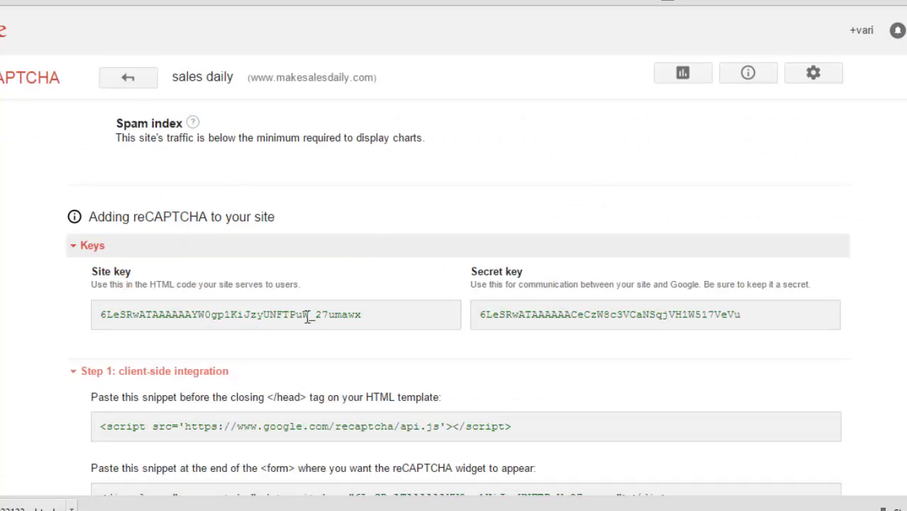
Compare the generated reCAPTCHA site and secret keys with the matching key fields on the blog's Domain Mapping page
{"action": "left_click_drag", "start_coordinate": [361, 314], "coordinate": [83, 316]}
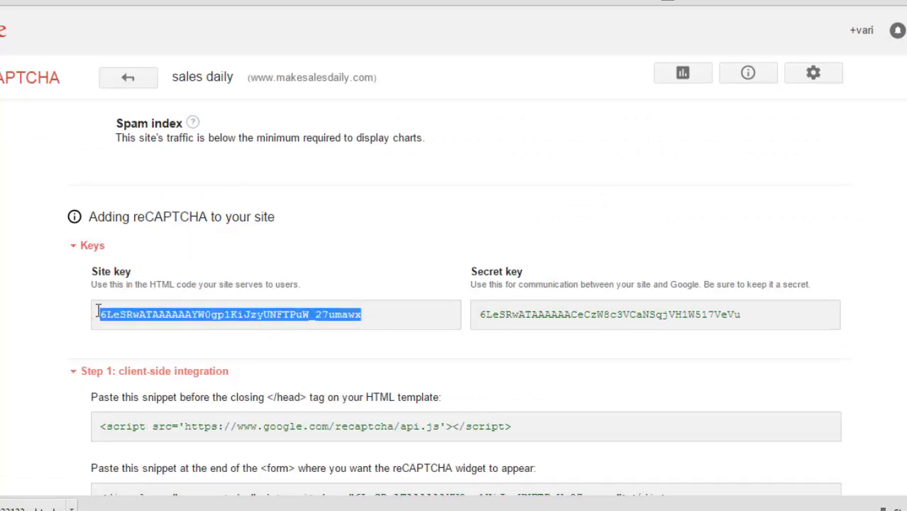
{"action": "key", "text": "ctrl+Tab"}
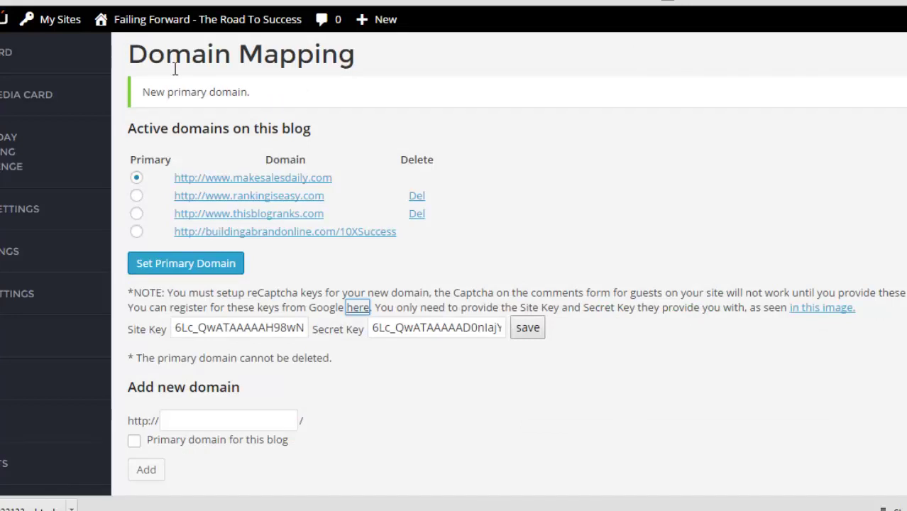
{"action": "scroll", "coordinate": [244, 213], "scroll_direction": "down", "scroll_amount": 3}
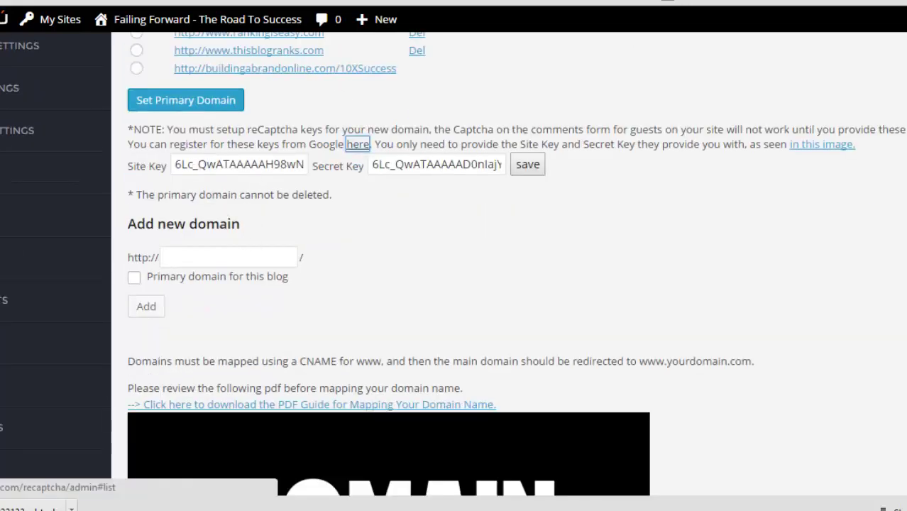
{"action": "key", "text": "ctrl+shift+Tab"}
{"action": "left_click_drag", "start_coordinate": [507, 314], "coordinate": [591, 313]}
{"action": "left_click", "coordinate": [709, 315]}
{"action": "key", "text": "shift+Right"}
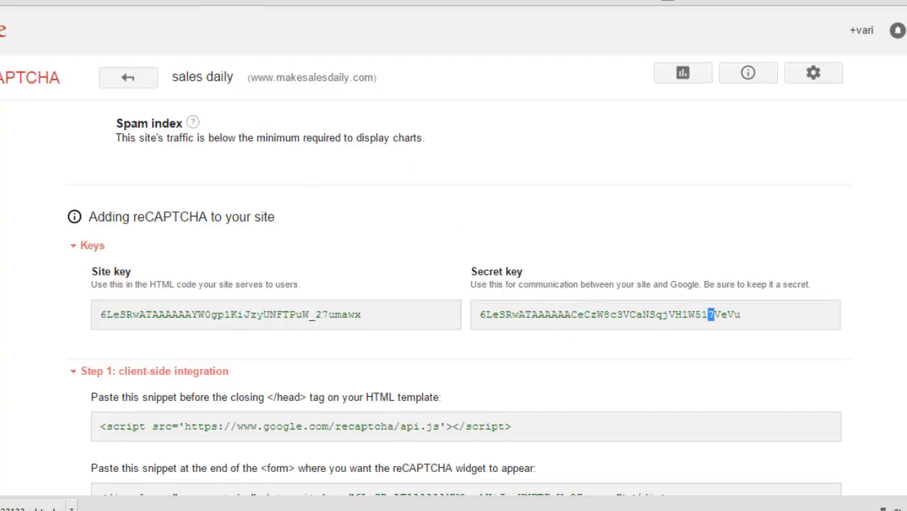
{"action": "key", "text": "ctrl+Tab"}
{"action": "left_click", "coordinate": [431, 164]}
{"action": "left_click_drag", "start_coordinate": [395, 164], "coordinate": [403, 164]}
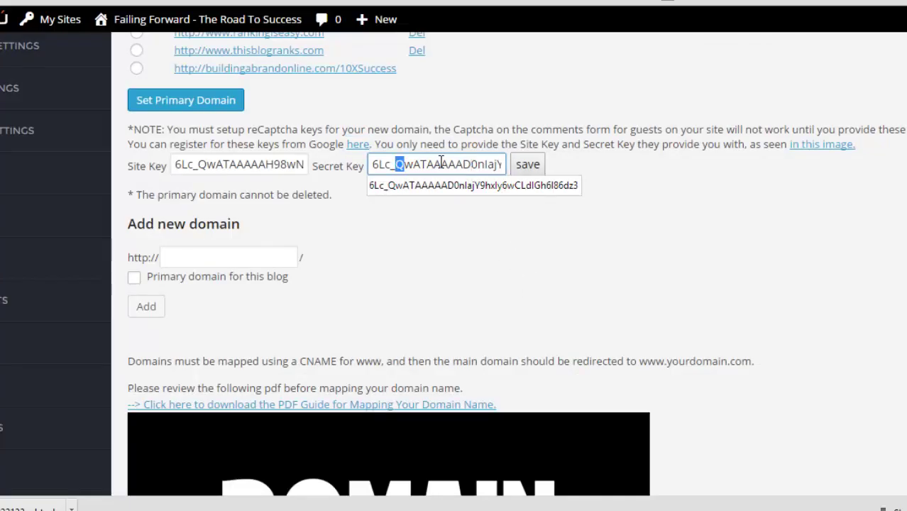
{"action": "left_click", "coordinate": [632, 183]}
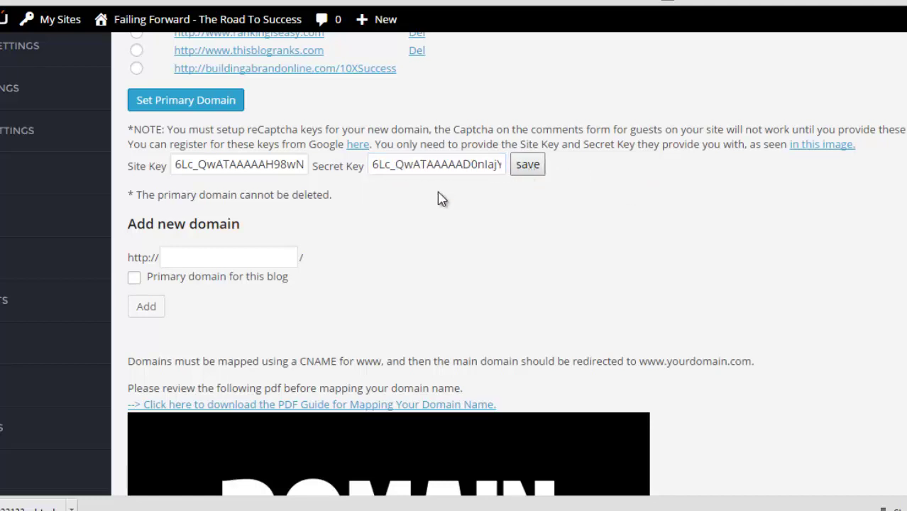
{"action": "scroll", "coordinate": [395, 241], "scroll_direction": "down", "scroll_amount": 1}
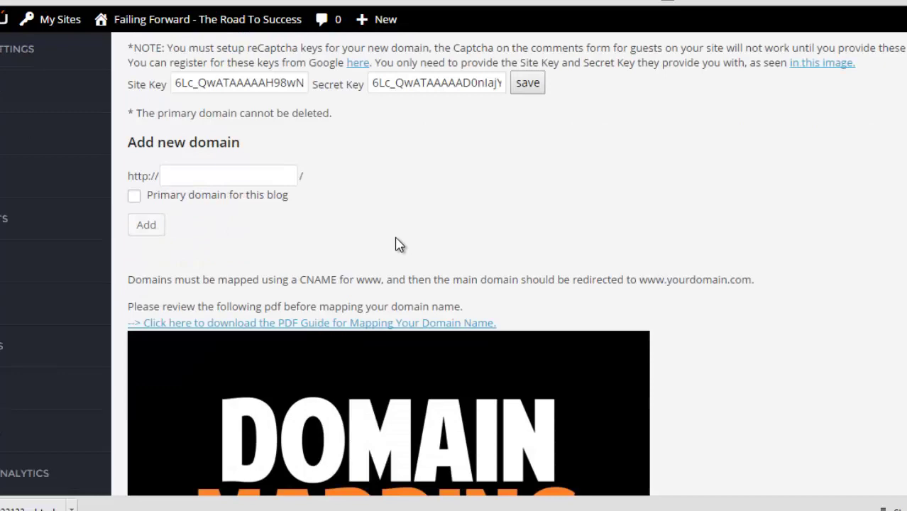
{"action": "scroll", "coordinate": [425, 235], "scroll_direction": "up", "scroll_amount": 2}
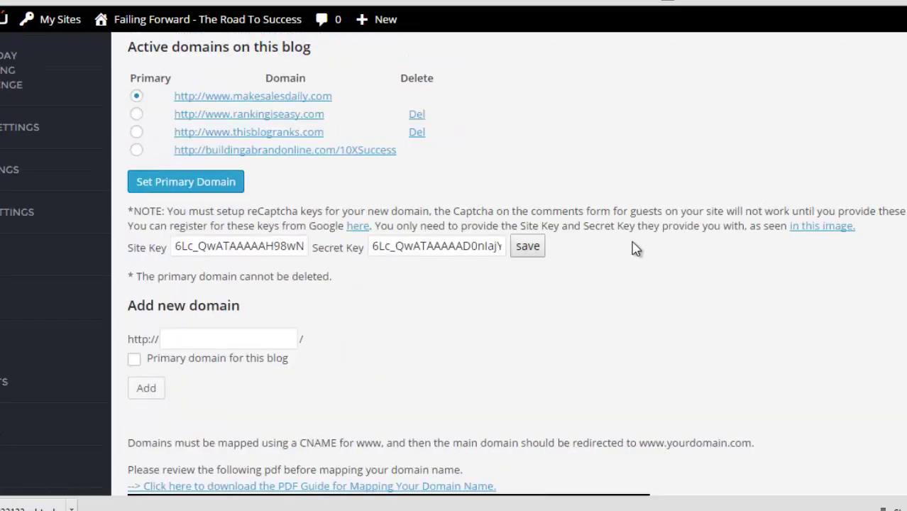
{"action": "scroll", "coordinate": [632, 248], "scroll_direction": "up", "scroll_amount": 1}
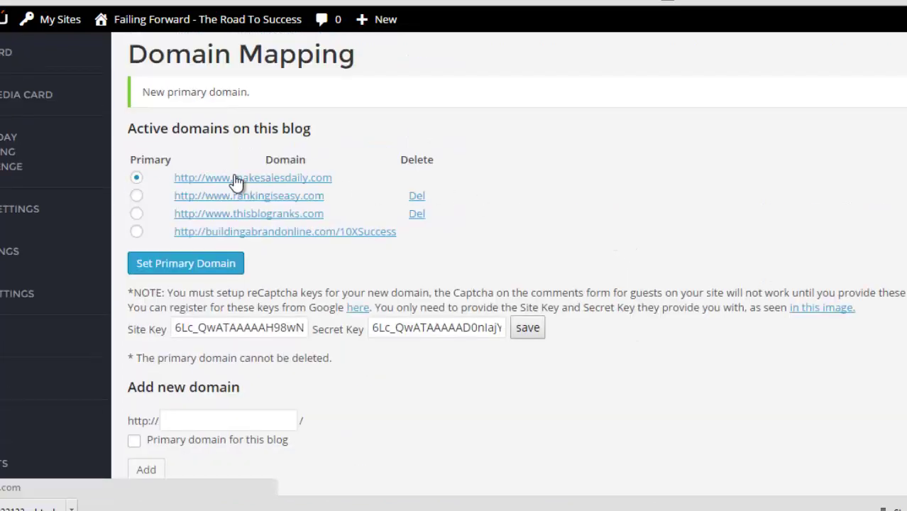
{"action": "left_click", "coordinate": [205, 181]}
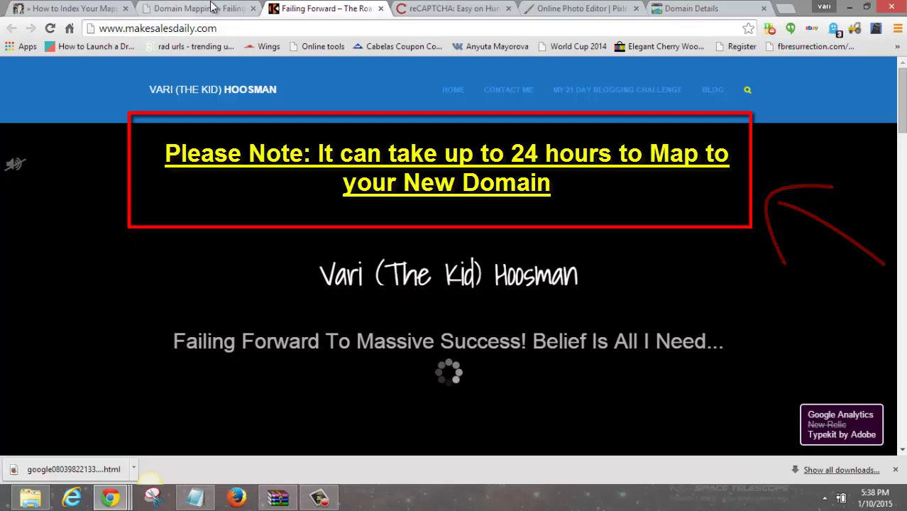
{"action": "left_click", "coordinate": [193, 9]}
{"action": "left_click", "coordinate": [381, 9]}
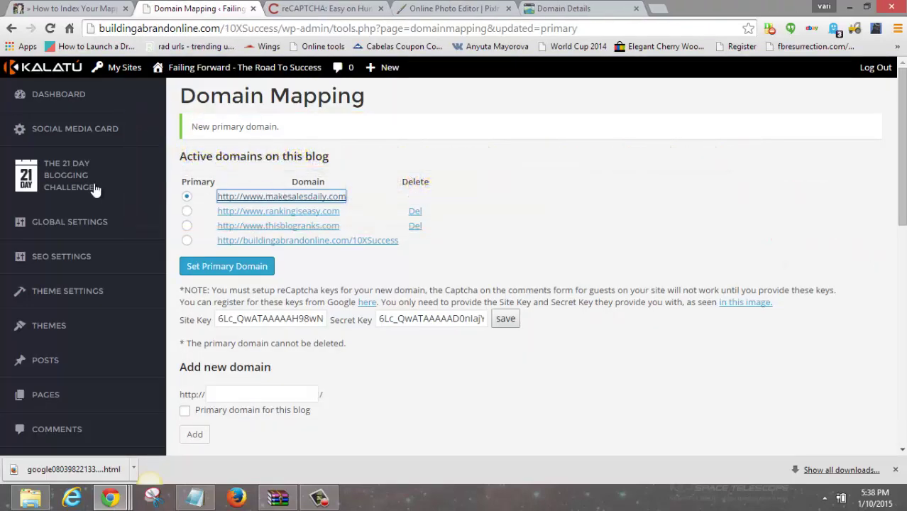
Open the blog's Google Analytics settings and examine the Tracking ID (UA Code) field
{"action": "scroll", "coordinate": [321, 332], "scroll_direction": "down", "scroll_amount": 5}
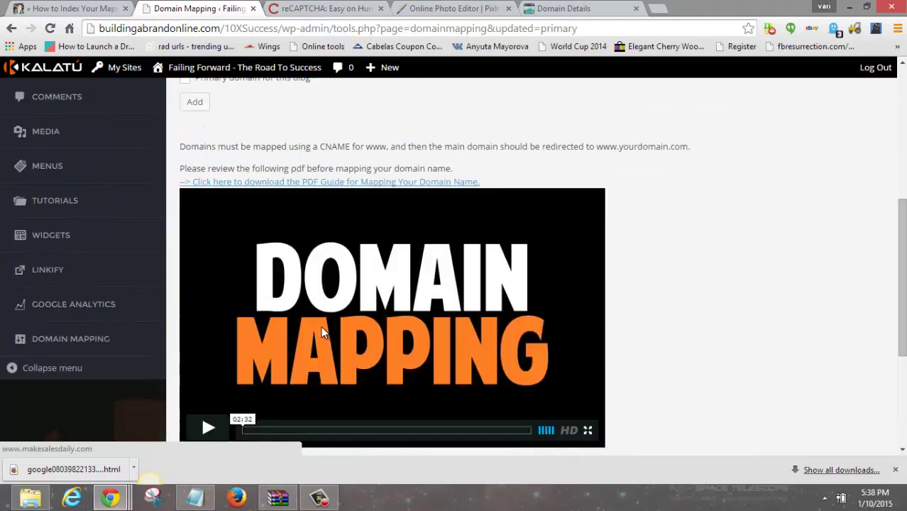
{"action": "left_click", "coordinate": [72, 303]}
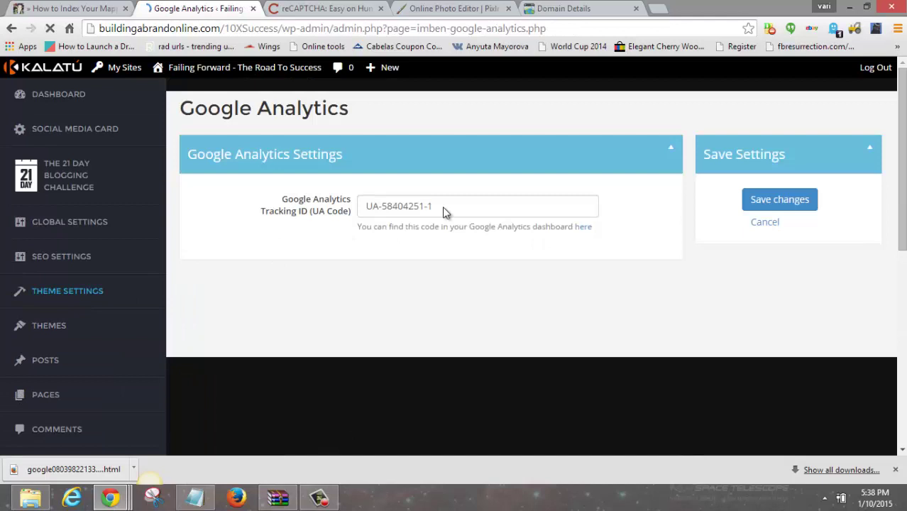
{"action": "left_click", "coordinate": [499, 210]}
{"action": "left_click_drag", "start_coordinate": [496, 205], "coordinate": [188, 206]}
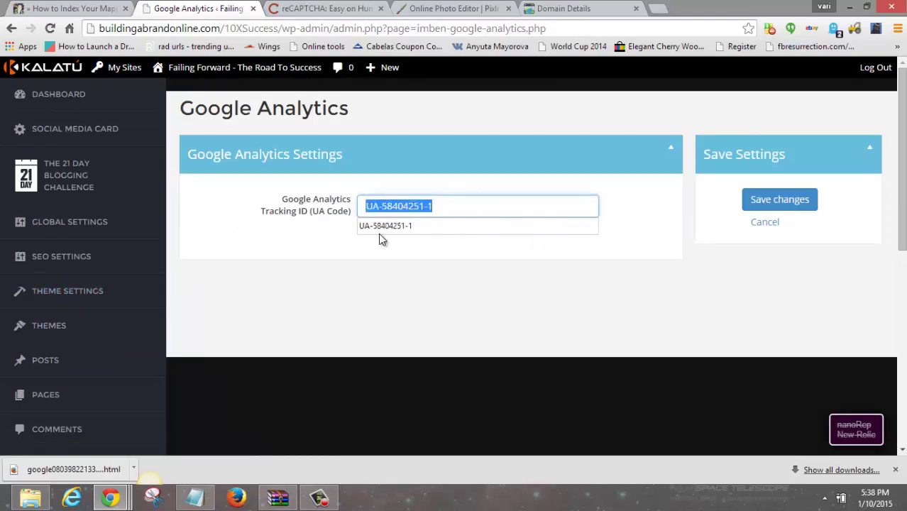
{"action": "left_click", "coordinate": [544, 267]}
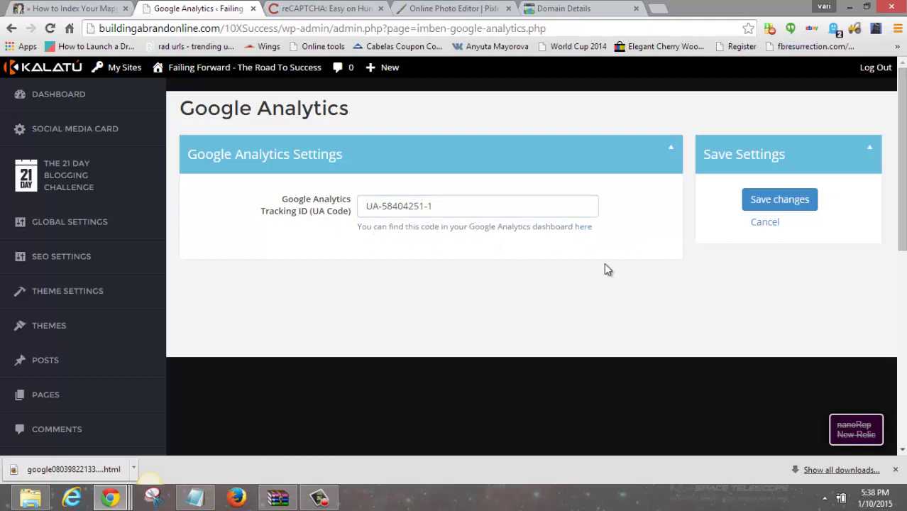
Go to Google Analytics from the tracking ID note and begin signing up for a new account that tracks a website
{"action": "left_click", "coordinate": [582, 228]}
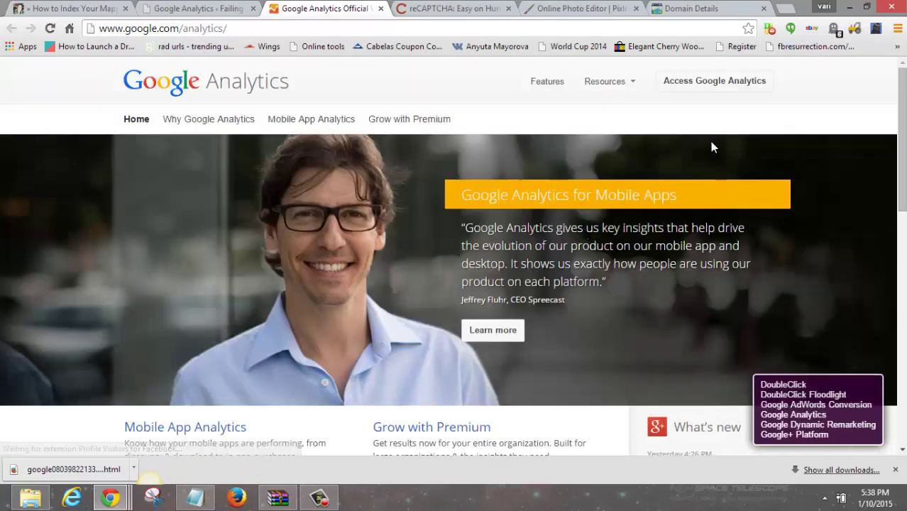
{"action": "left_click", "coordinate": [705, 89]}
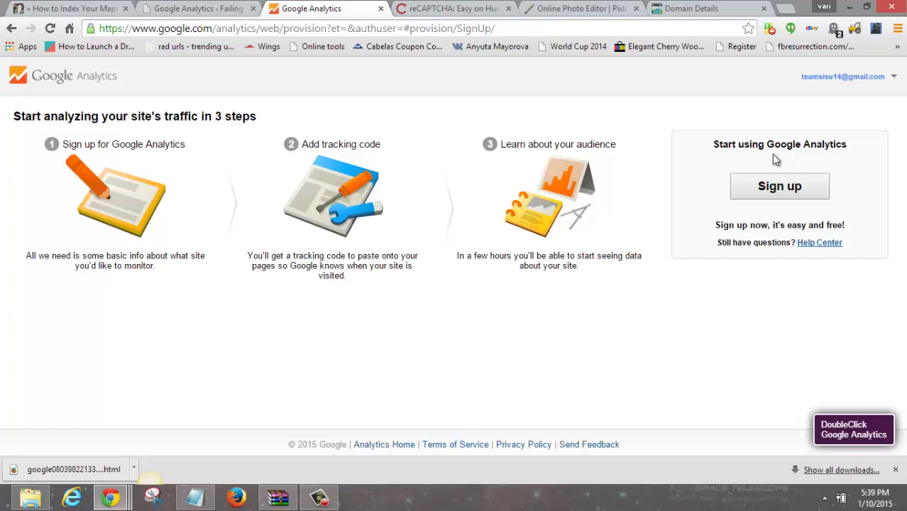
{"action": "left_click", "coordinate": [785, 196]}
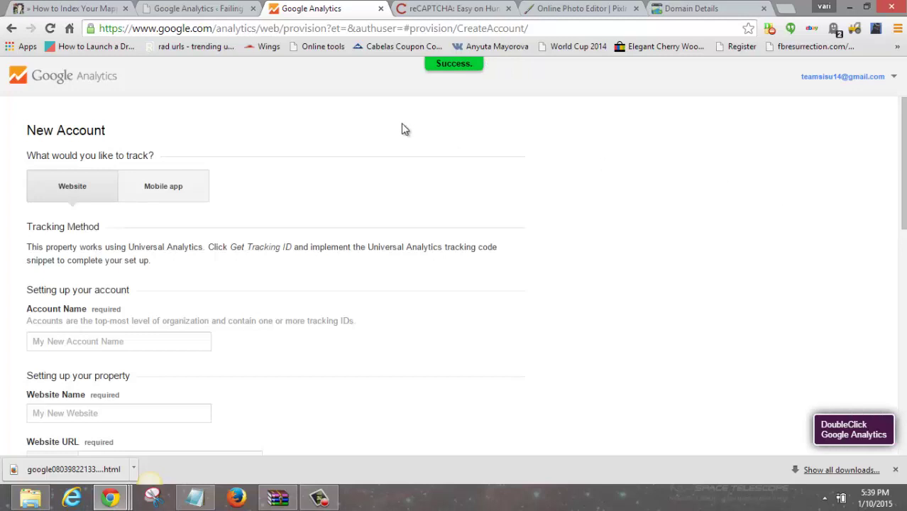
{"action": "left_click", "coordinate": [79, 191]}
Set the new Analytics account name to "team sisu"
{"action": "scroll", "coordinate": [256, 215], "scroll_direction": "down", "scroll_amount": 2}
{"action": "scroll", "coordinate": [256, 215], "scroll_direction": "down", "scroll_amount": 1}
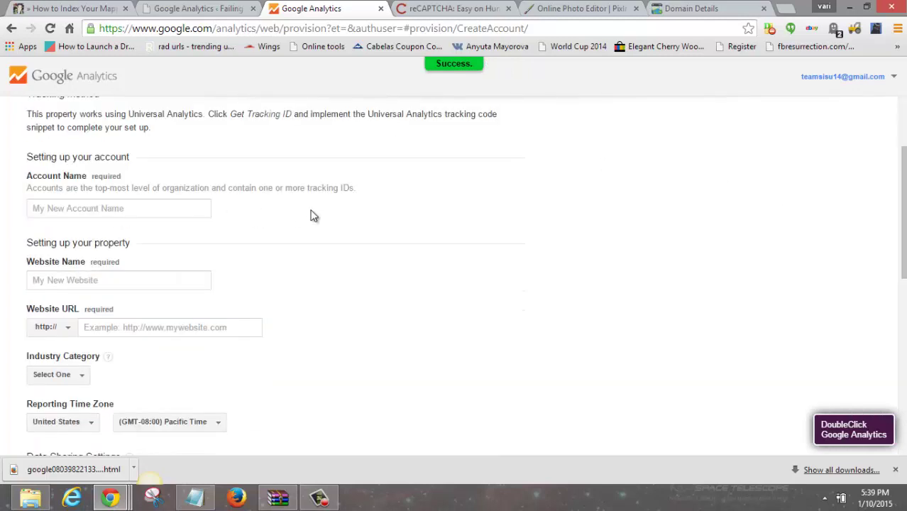
{"action": "left_click", "coordinate": [101, 209]}
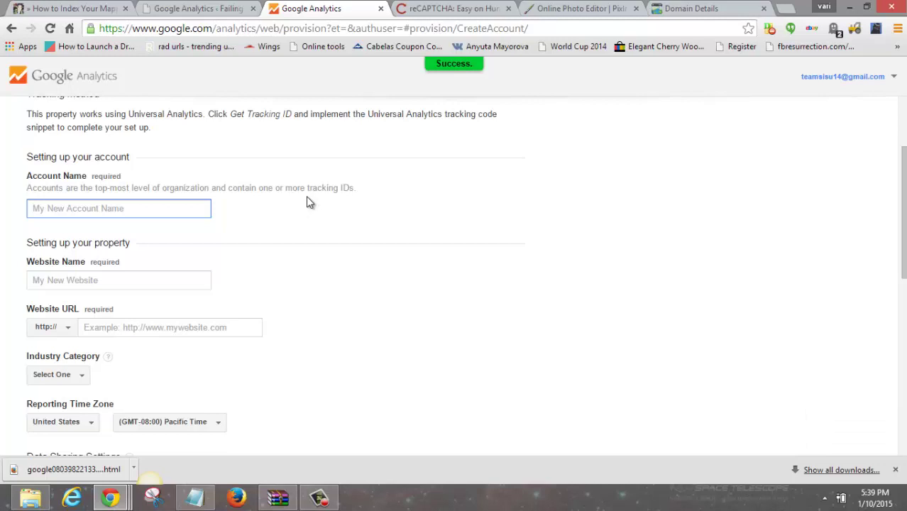
{"action": "type", "text": "team sis"}
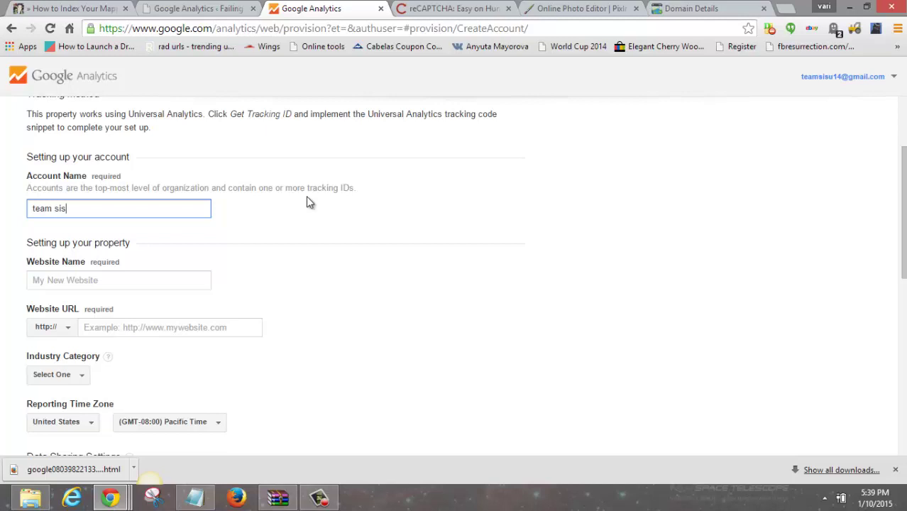
{"action": "left_click", "coordinate": [299, 202]}
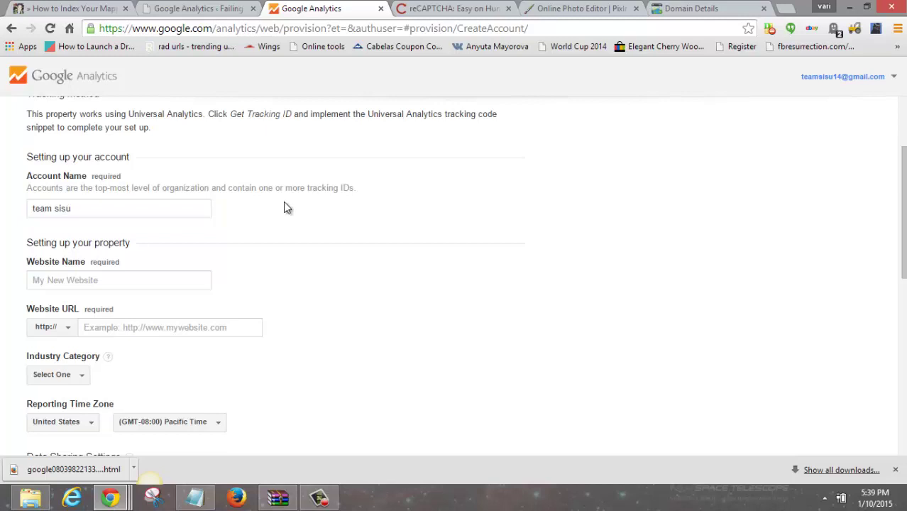
{"action": "scroll", "coordinate": [288, 207], "scroll_direction": "down", "scroll_amount": 2}
{"action": "left_click", "coordinate": [119, 147]}
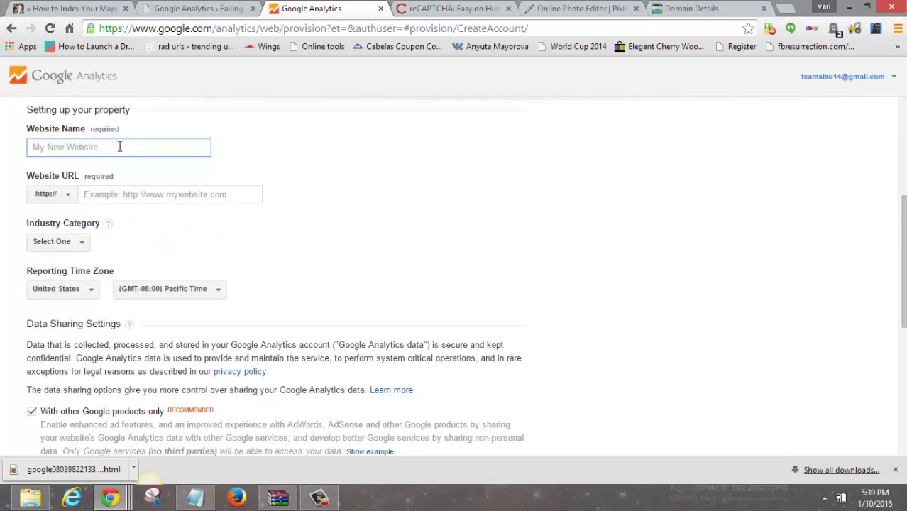
{"action": "type", "text": "www.makesalesdaily.com"}
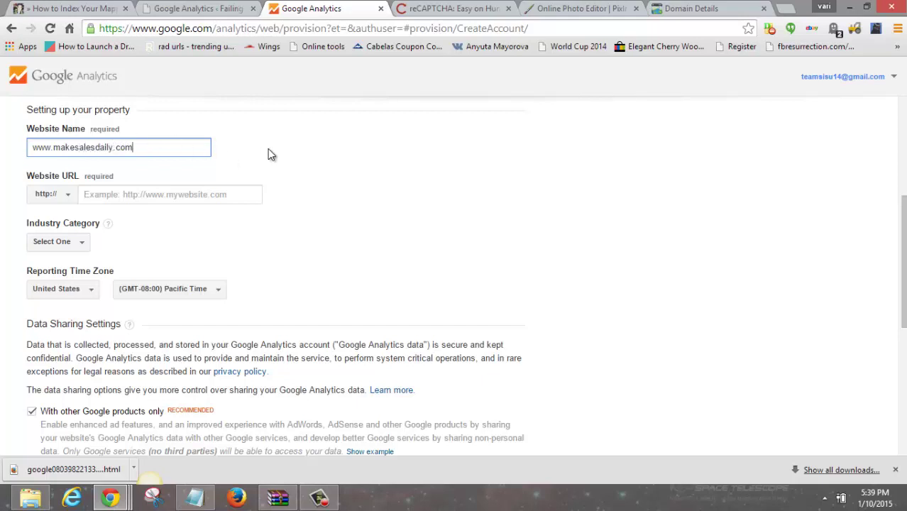
{"action": "left_click", "coordinate": [268, 148]}
{"action": "left_click_drag", "start_coordinate": [147, 147], "coordinate": [12, 149]}
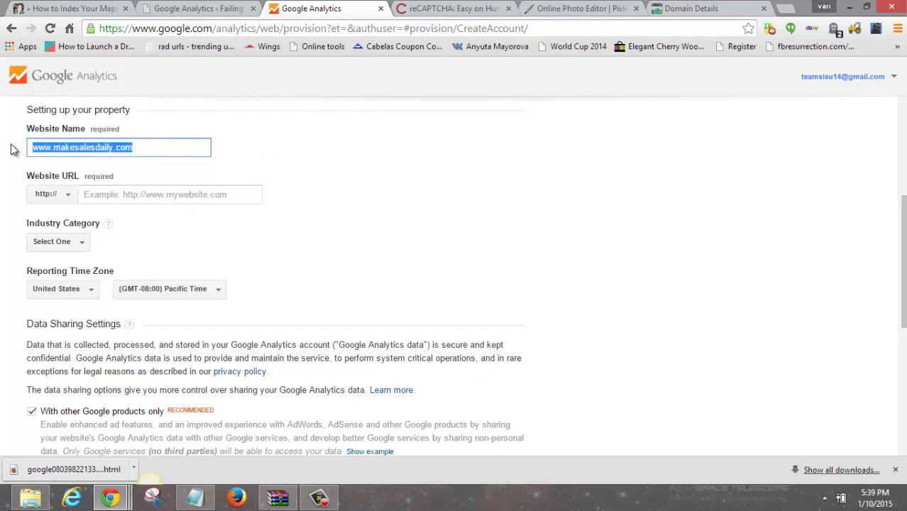
{"action": "right_click", "coordinate": [71, 155]}
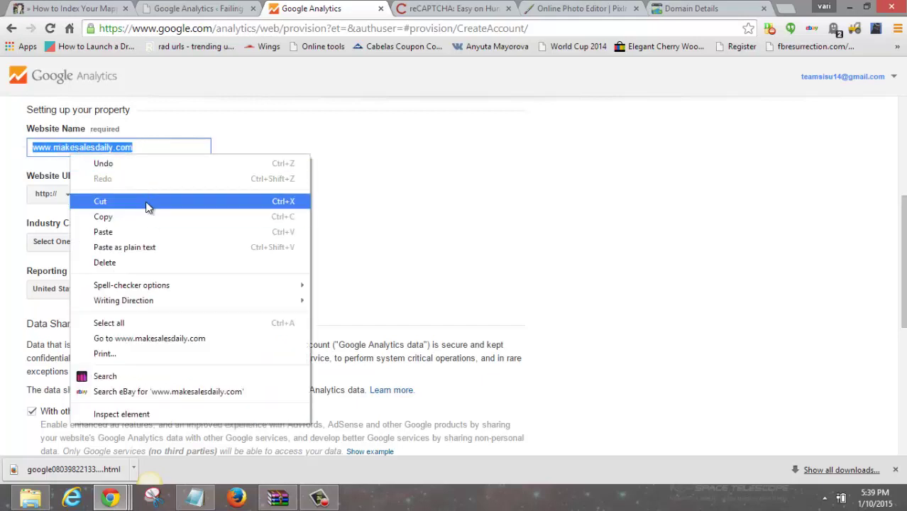
{"action": "left_click", "coordinate": [148, 203]}
{"action": "left_click", "coordinate": [124, 198]}
{"action": "right_click", "coordinate": [121, 200]}
{"action": "left_click", "coordinate": [162, 277]}
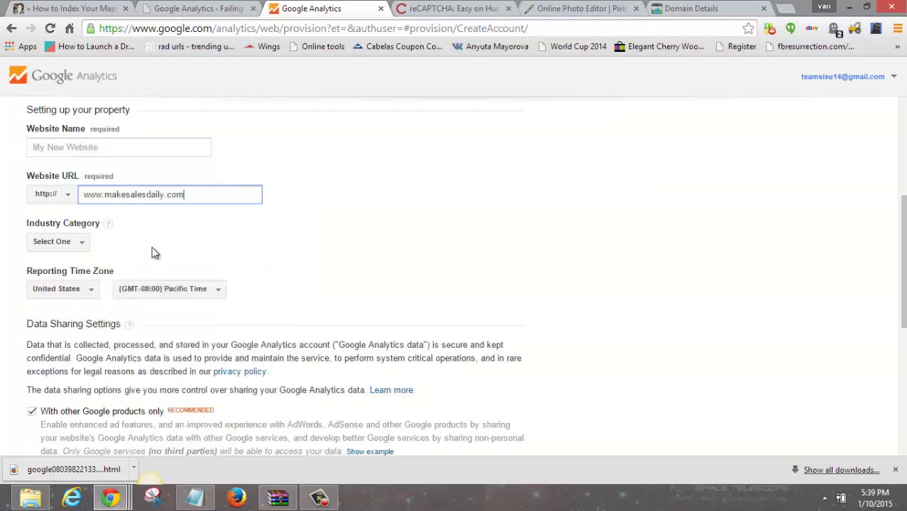
Set the Analytics property's website name to "my blog"
{"action": "left_click", "coordinate": [120, 147]}
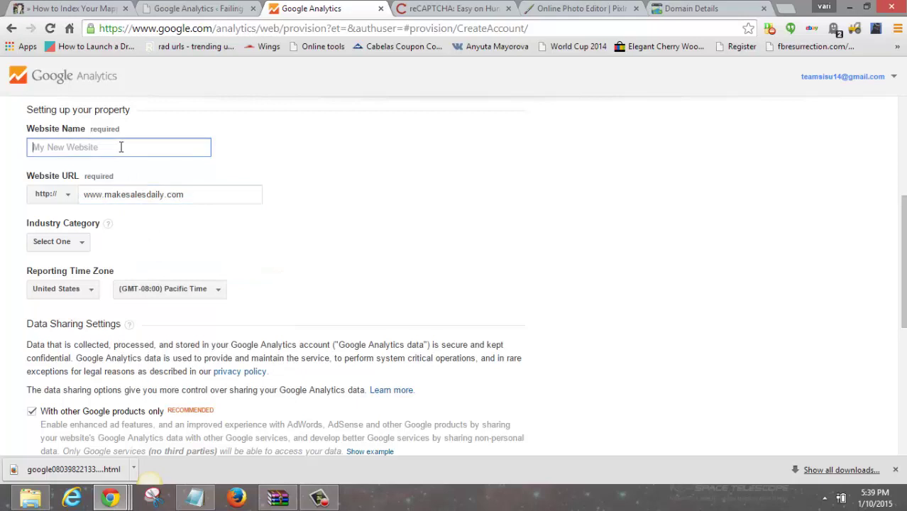
{"action": "type", "text": "my blog"}
{"action": "left_click", "coordinate": [327, 168]}
Set the property's industry category to Hobbies and Leisure
{"action": "scroll", "coordinate": [199, 205], "scroll_direction": "down", "scroll_amount": 2}
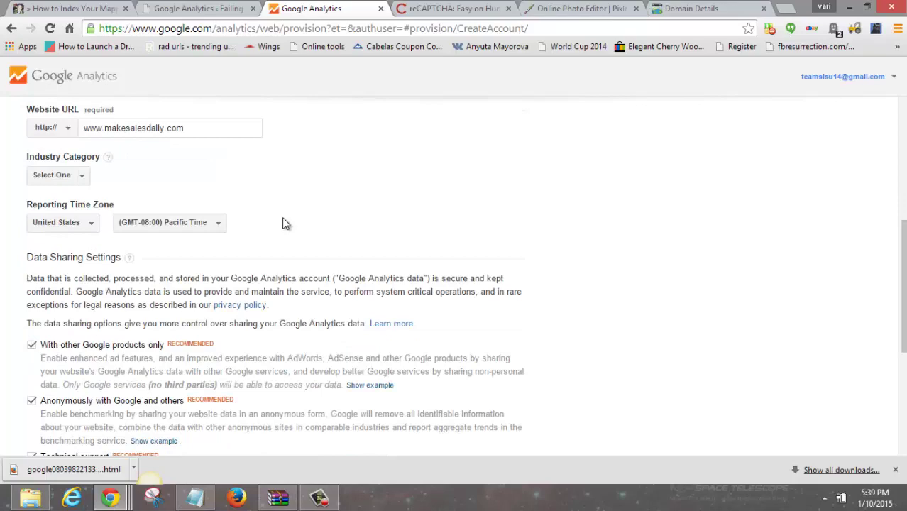
{"action": "scroll", "coordinate": [112, 127], "scroll_direction": "up", "scroll_amount": 1}
{"action": "left_click", "coordinate": [73, 177]}
{"action": "scroll", "coordinate": [85, 313], "scroll_direction": "down", "scroll_amount": 2}
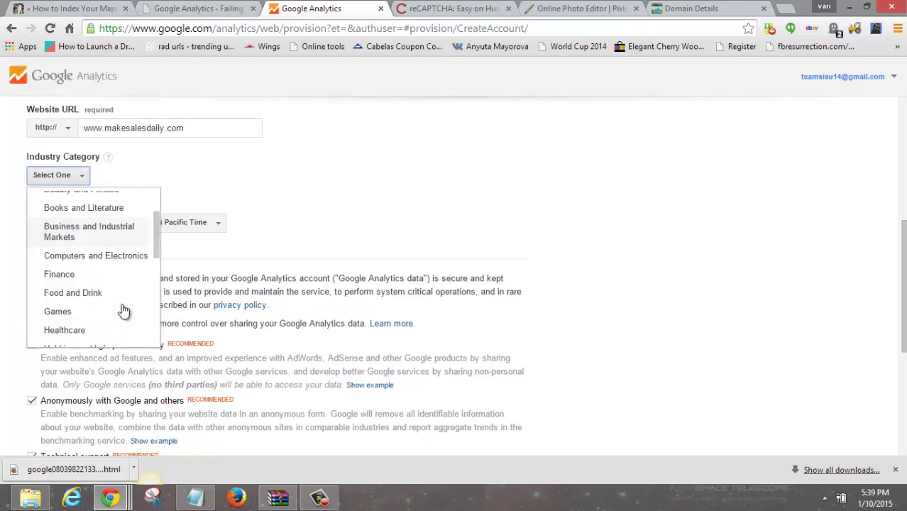
{"action": "scroll", "coordinate": [94, 303], "scroll_direction": "down", "scroll_amount": 1}
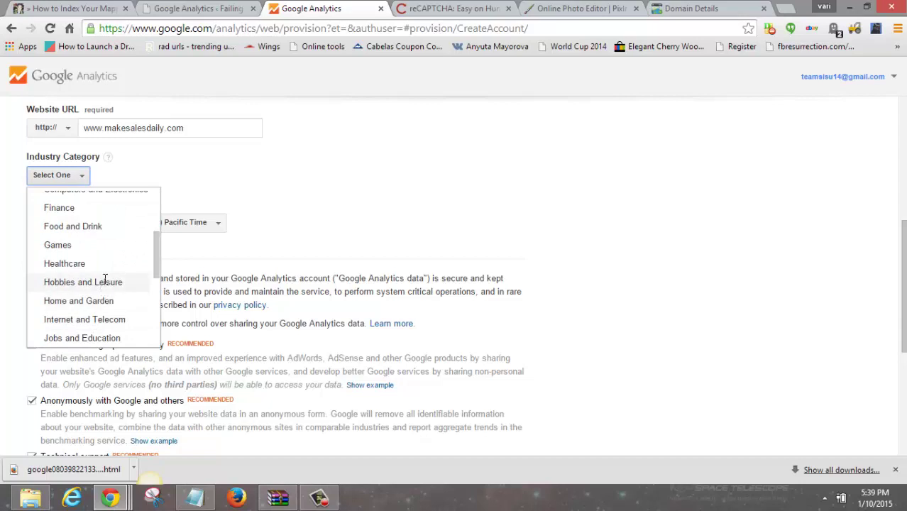
{"action": "left_click", "coordinate": [91, 282]}
Set the reporting time zone to (GMT-06:00) Central Time for the United States
{"action": "scroll", "coordinate": [252, 210], "scroll_direction": "down", "scroll_amount": 1}
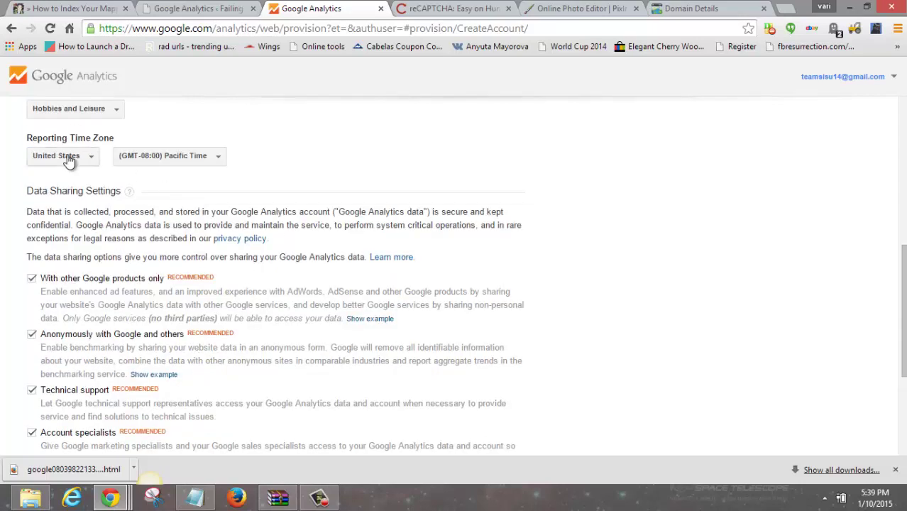
{"action": "left_click", "coordinate": [196, 159]}
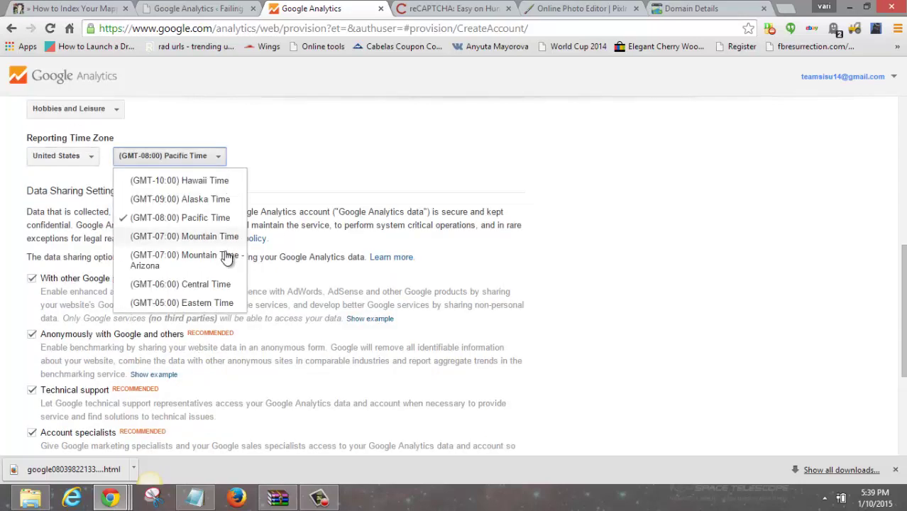
{"action": "left_click", "coordinate": [203, 286]}
Review the data sharing options and request the property's tracking ID
{"action": "scroll", "coordinate": [247, 202], "scroll_direction": "down", "scroll_amount": 3}
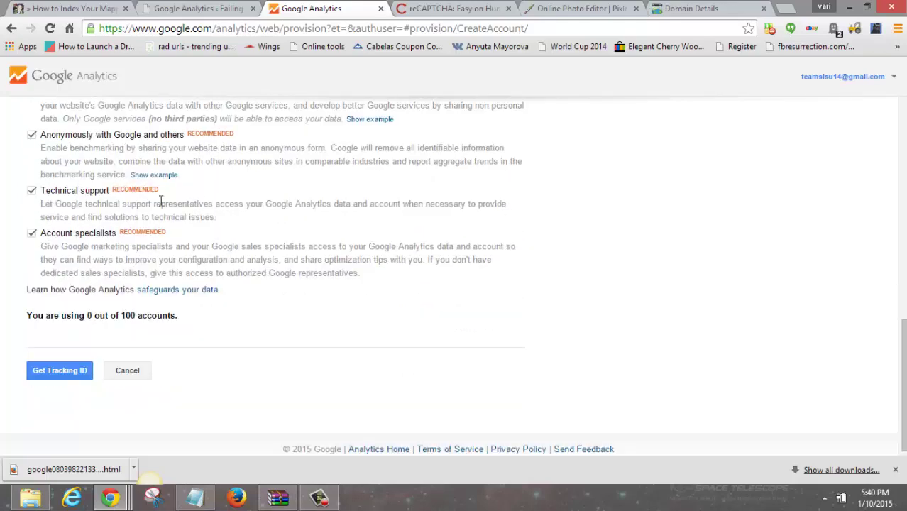
{"action": "scroll", "coordinate": [160, 202], "scroll_direction": "up", "scroll_amount": 2}
{"action": "scroll", "coordinate": [90, 298], "scroll_direction": "down", "scroll_amount": 1}
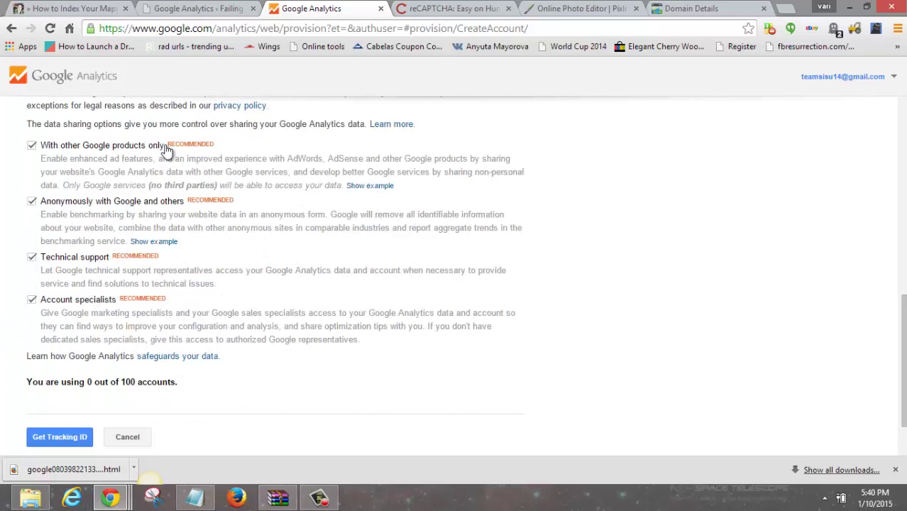
{"action": "scroll", "coordinate": [135, 241], "scroll_direction": "down", "scroll_amount": 1}
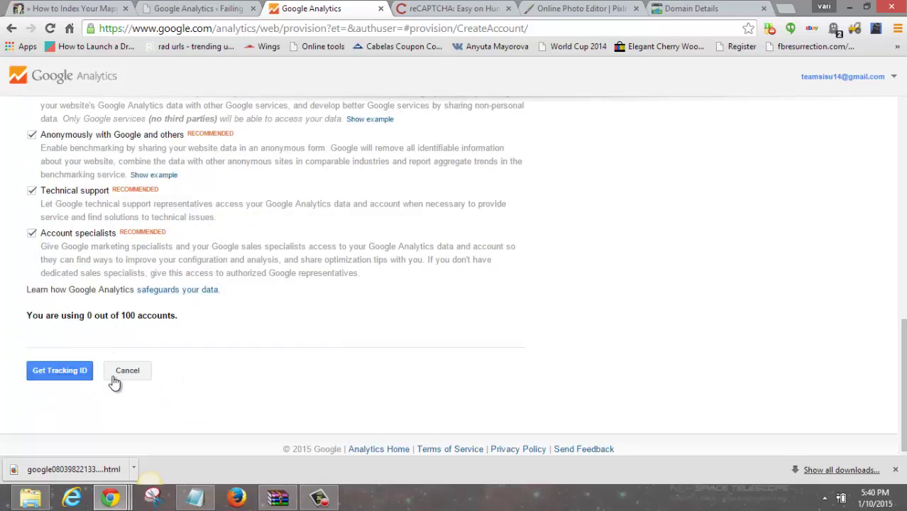
{"action": "left_click", "coordinate": [47, 376]}
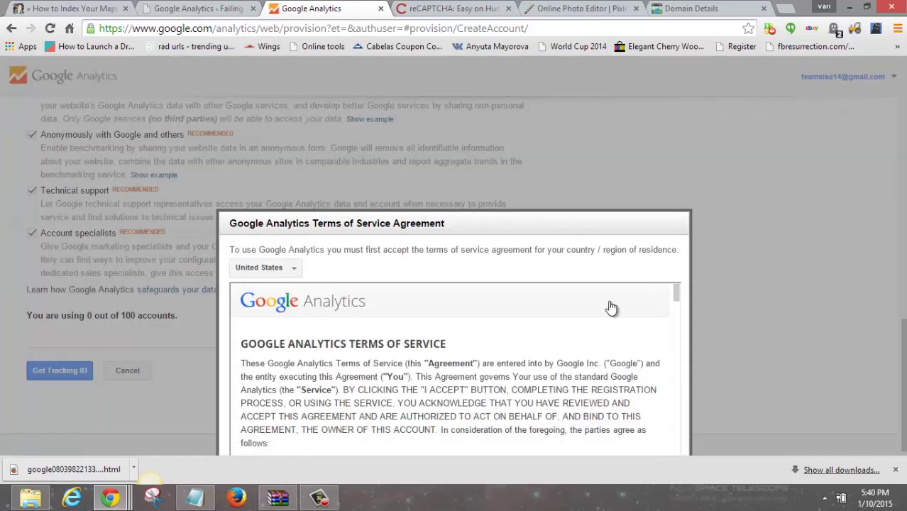
Read through the United States Google Analytics Terms of Service Agreement and accept it
{"action": "scroll", "coordinate": [677, 313], "scroll_direction": "down", "scroll_amount": 5}
{"action": "scroll", "coordinate": [587, 353], "scroll_direction": "down", "scroll_amount": 5}
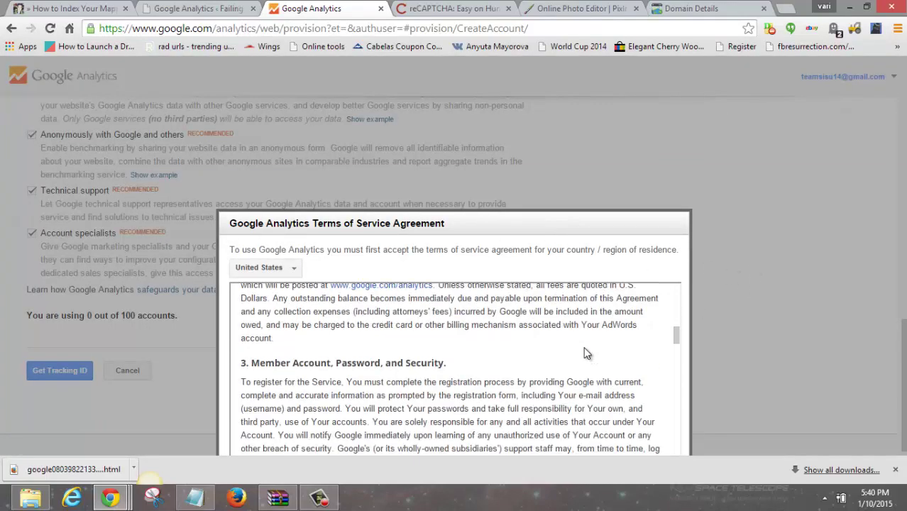
{"action": "key", "text": "ctrl+minus"}
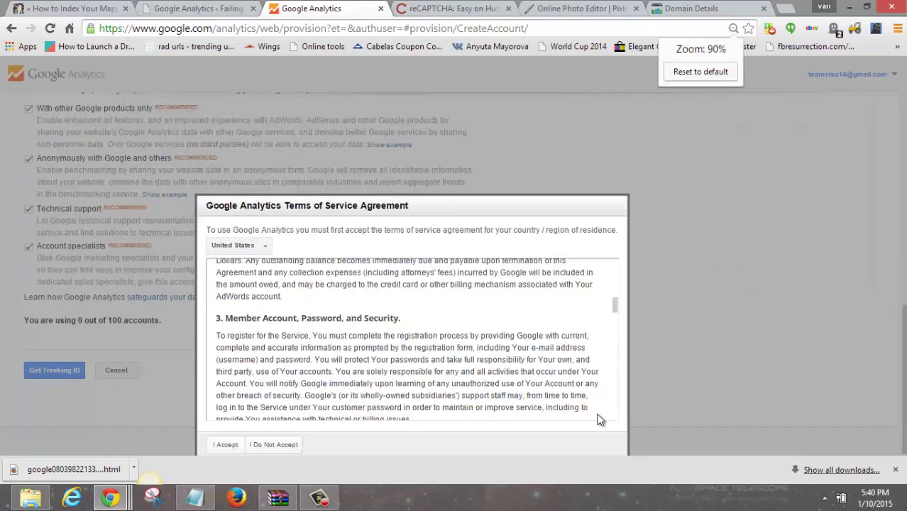
{"action": "key", "text": "ctrl+minus"}
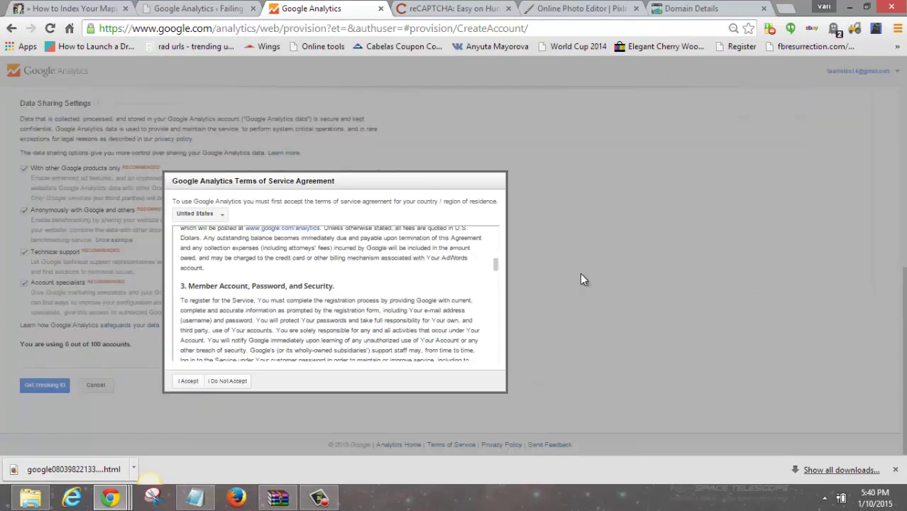
{"action": "left_click", "coordinate": [188, 381]}
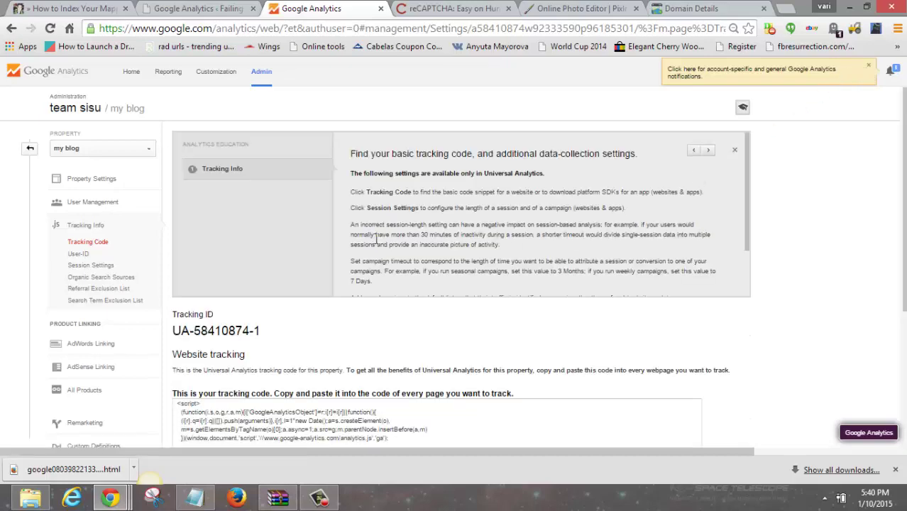
Look over the tracking code page and highlight the new property's tracking ID
{"action": "scroll", "coordinate": [378, 238], "scroll_direction": "down", "scroll_amount": 2}
{"action": "scroll", "coordinate": [755, 280], "scroll_direction": "down", "scroll_amount": 1}
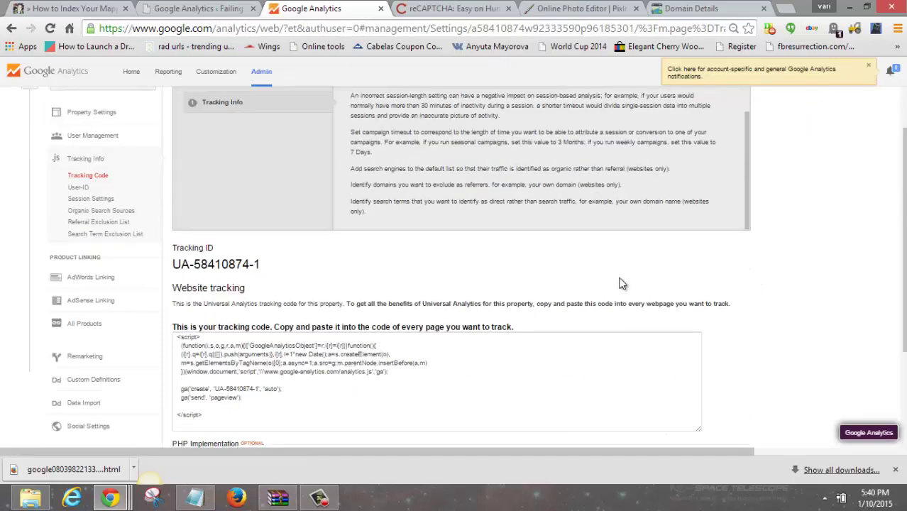
{"action": "scroll", "coordinate": [619, 284], "scroll_direction": "down", "scroll_amount": 1}
{"action": "scroll", "coordinate": [439, 272], "scroll_direction": "up", "scroll_amount": 2}
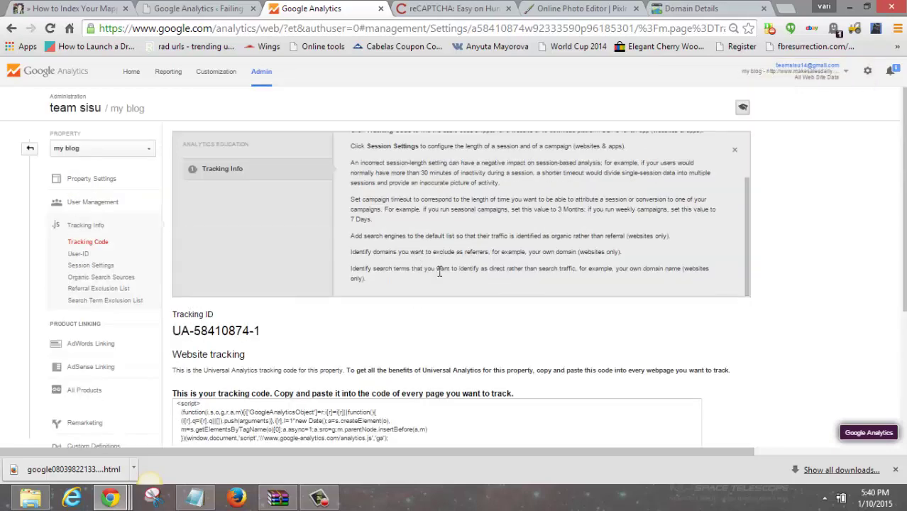
{"action": "left_click_drag", "start_coordinate": [261, 330], "coordinate": [172, 330]}
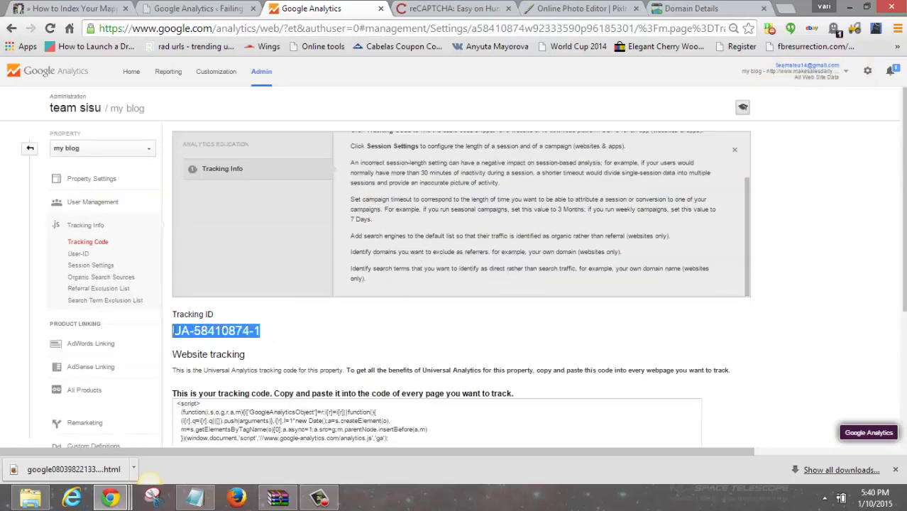
Compare the Tracking ID (UA Code) field in the blog's Google Analytics settings with the new property's ID in Google Analytics
{"action": "left_click", "coordinate": [429, 8]}
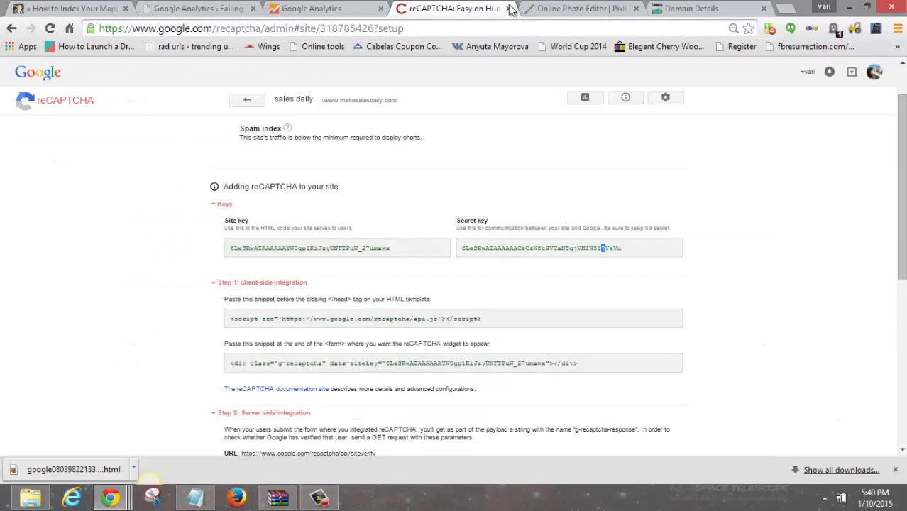
{"action": "left_click", "coordinate": [188, 8]}
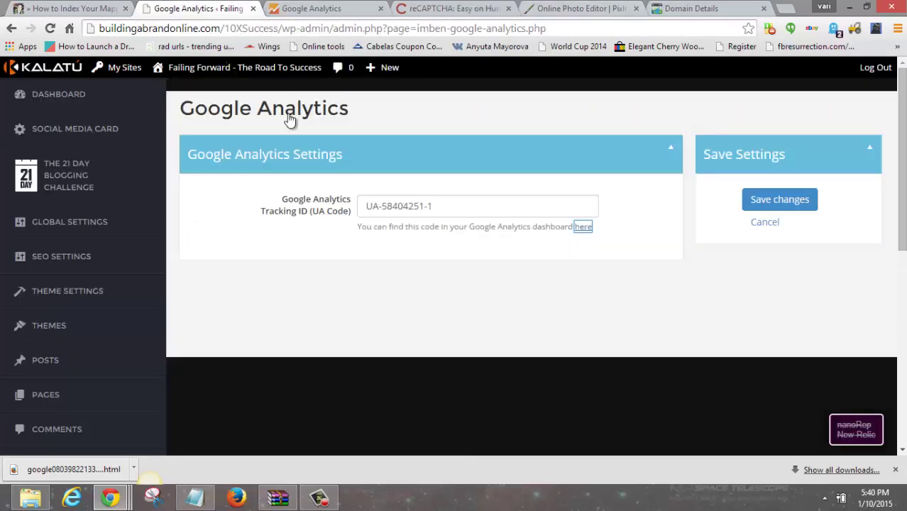
{"action": "key", "text": "ctrl+a"}
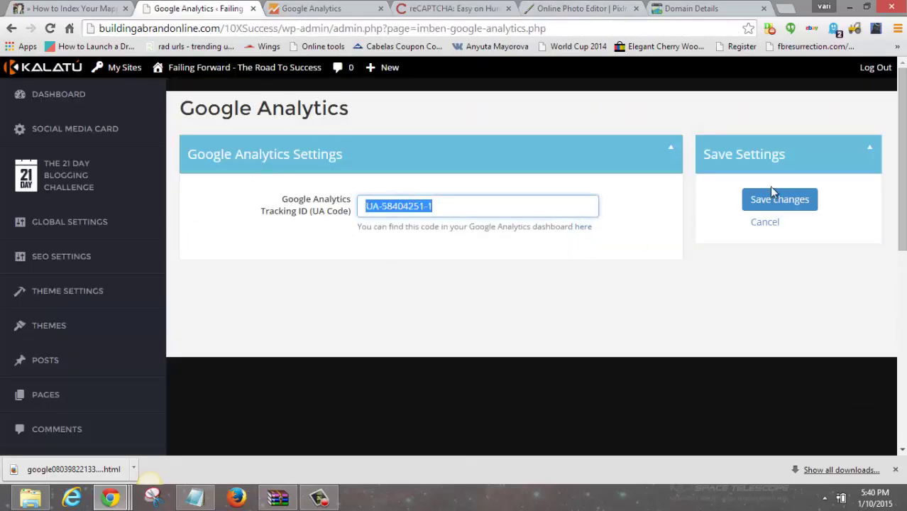
{"action": "scroll", "coordinate": [324, 293], "scroll_direction": "down", "scroll_amount": 2}
{"action": "scroll", "coordinate": [441, 208], "scroll_direction": "up", "scroll_amount": 1}
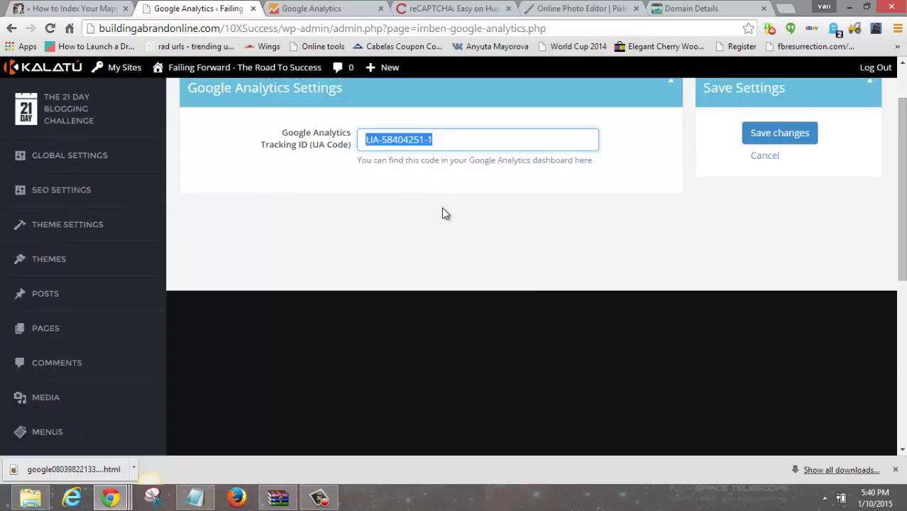
{"action": "scroll", "coordinate": [319, 240], "scroll_direction": "down", "scroll_amount": 2}
{"action": "scroll", "coordinate": [85, 380], "scroll_direction": "down", "scroll_amount": 1}
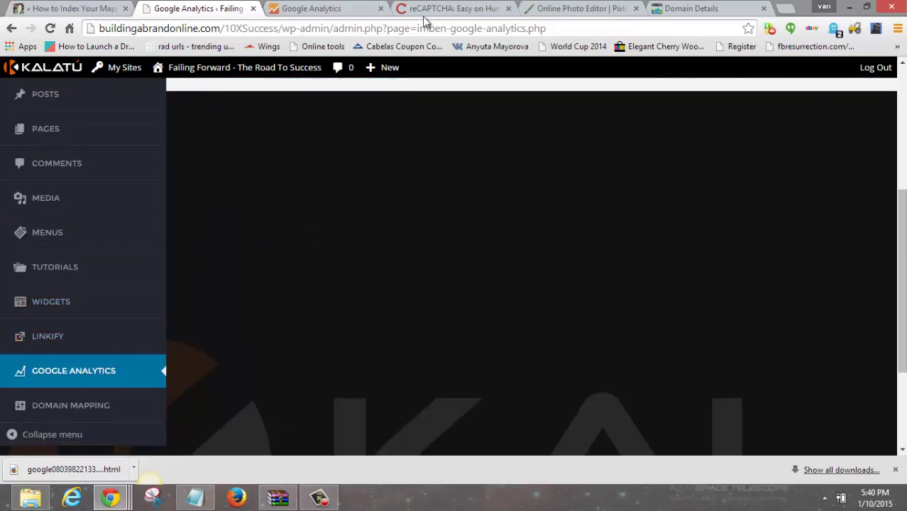
{"action": "left_click", "coordinate": [332, 10]}
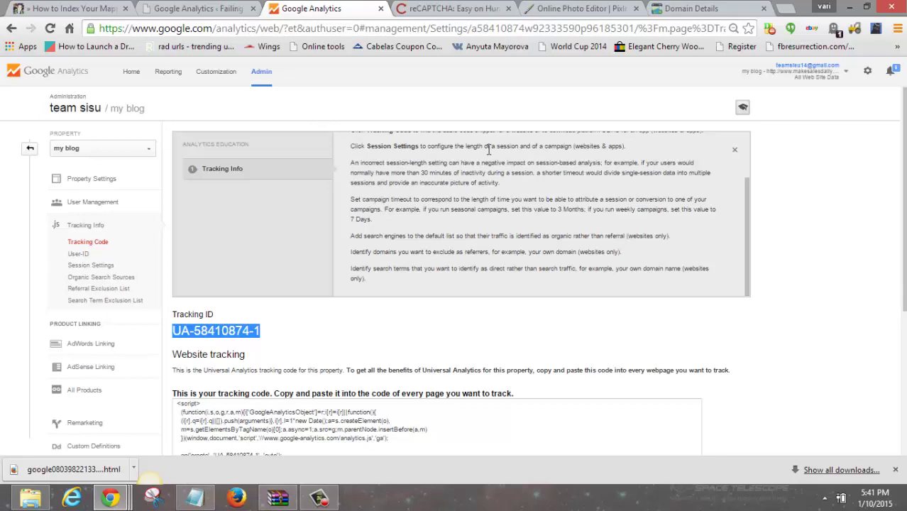
{"action": "left_click", "coordinate": [179, 9]}
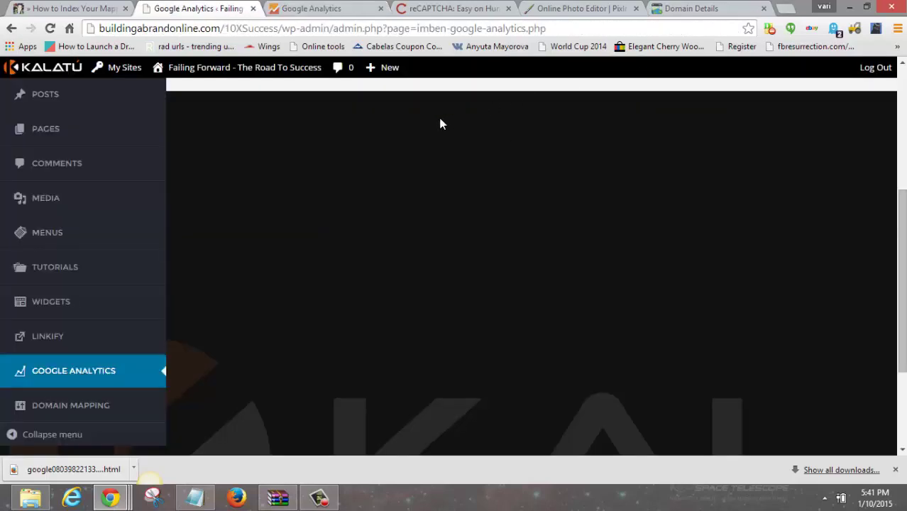
{"action": "scroll", "coordinate": [377, 127], "scroll_direction": "down", "scroll_amount": 3}
{"action": "scroll", "coordinate": [397, 123], "scroll_direction": "up", "scroll_amount": 5}
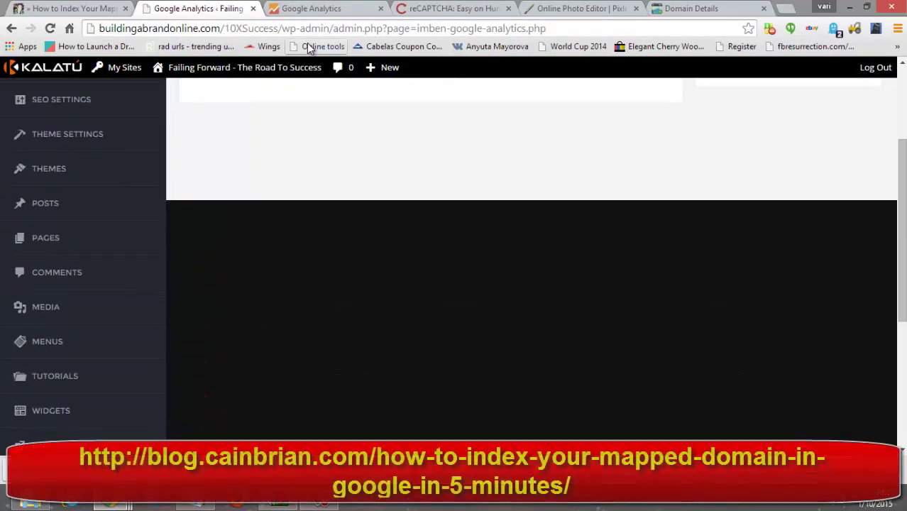
Open Google Webmaster Tools from the link in the mapped-domain indexing guide and sign in with the account password
{"action": "left_click", "coordinate": [100, 9]}
{"action": "scroll", "coordinate": [447, 199], "scroll_direction": "down", "scroll_amount": 1}
{"action": "scroll", "coordinate": [512, 198], "scroll_direction": "up", "scroll_amount": 4}
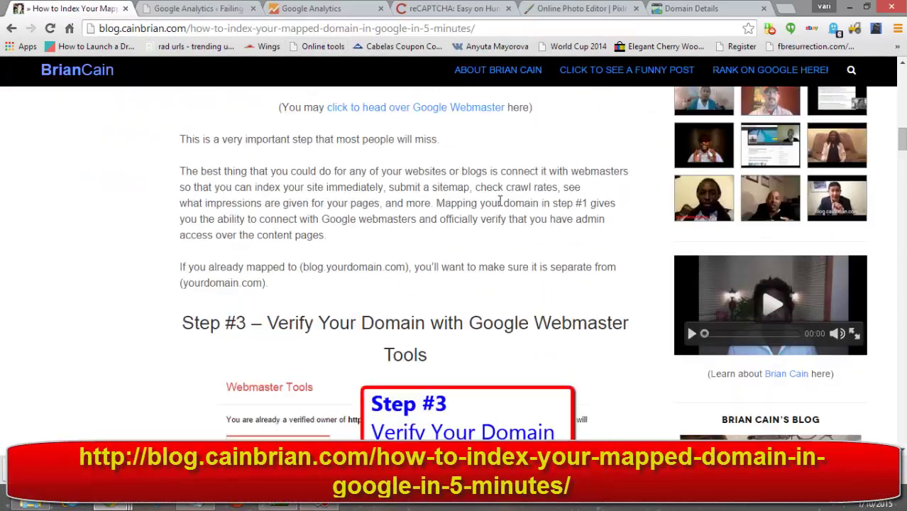
{"action": "scroll", "coordinate": [497, 213], "scroll_direction": "up", "scroll_amount": 1}
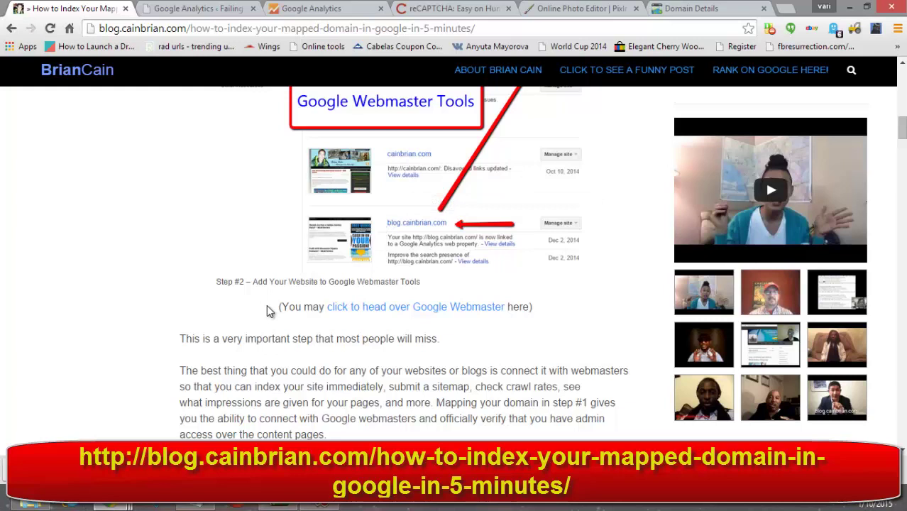
{"action": "left_click", "coordinate": [370, 309]}
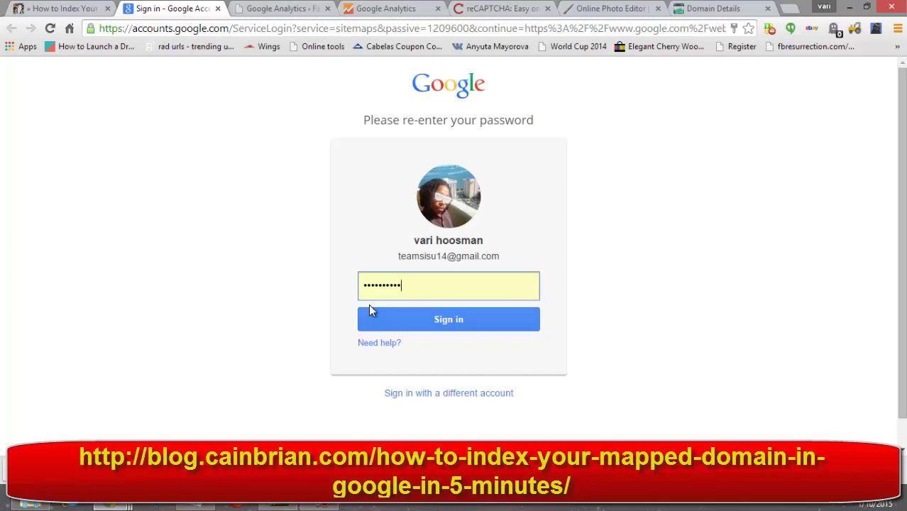
{"action": "left_click", "coordinate": [457, 326]}
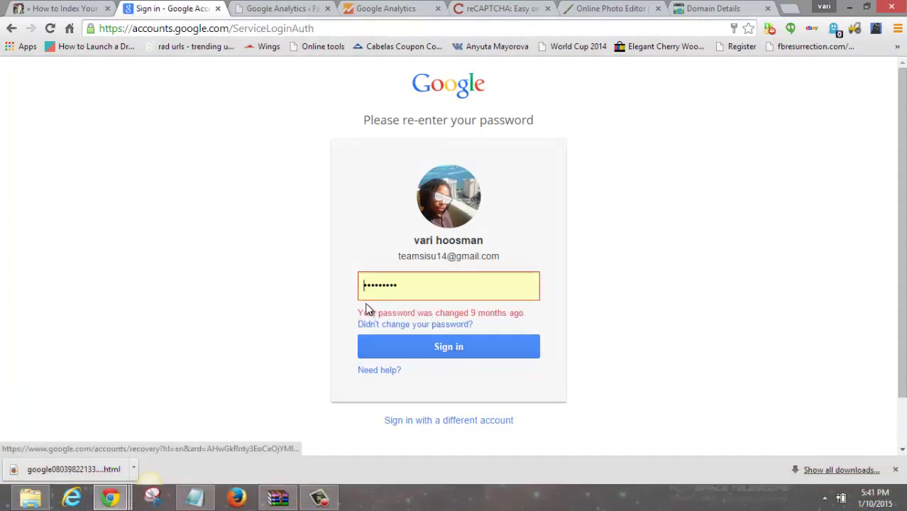
{"action": "left_click", "coordinate": [468, 344]}
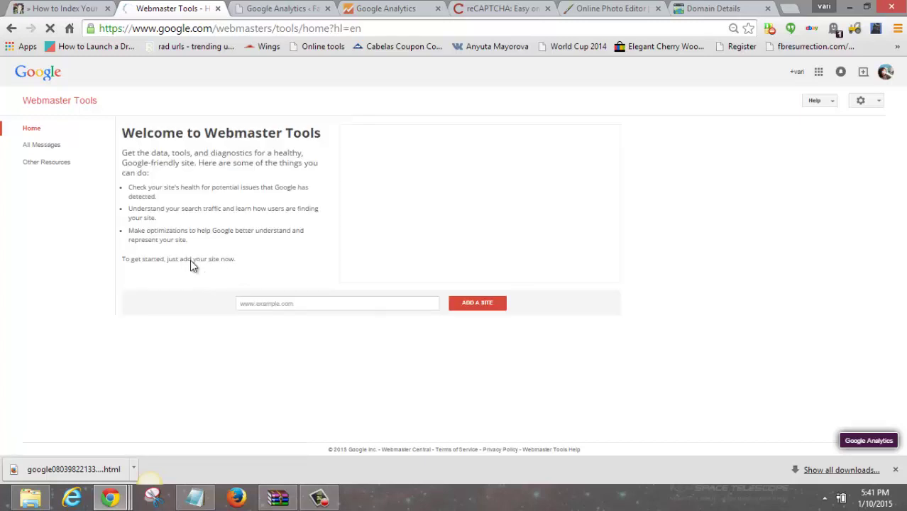
{"action": "left_click", "coordinate": [305, 303]}
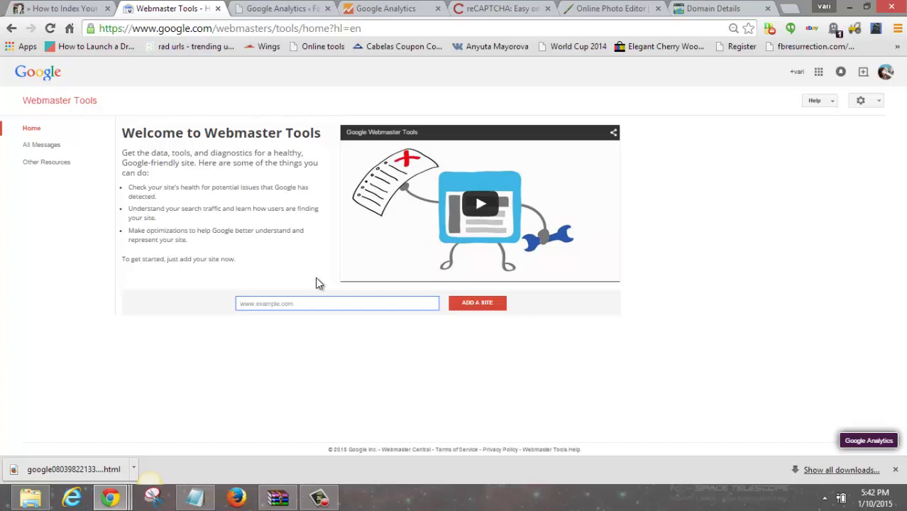
{"action": "type", "text": "www.mak"}
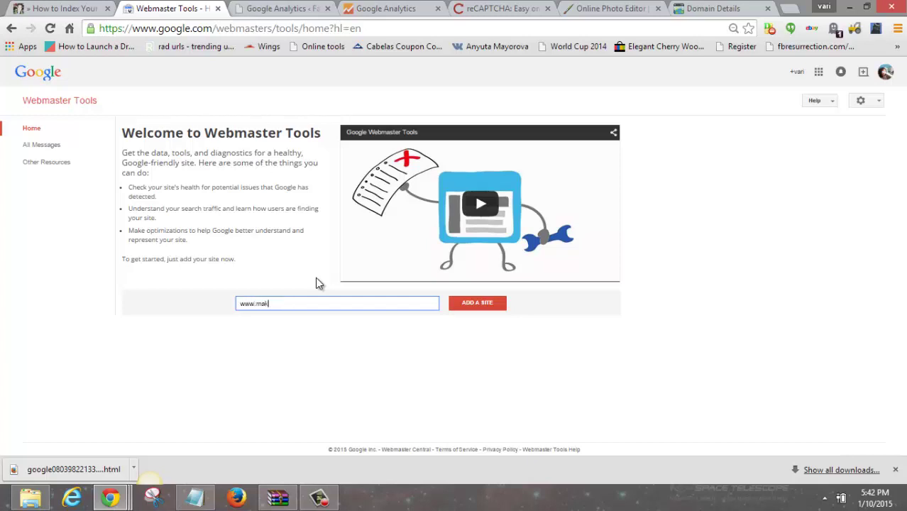
{"action": "type", "text": "esalesdaily.com"}
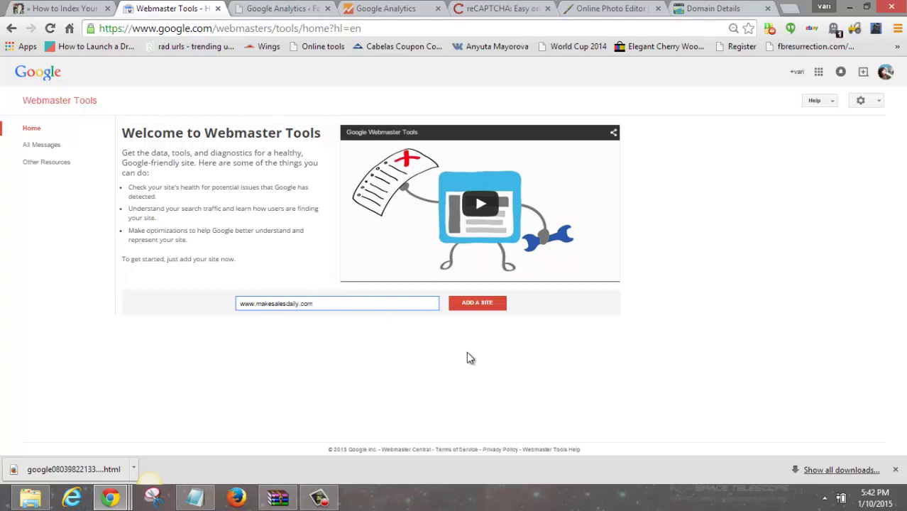
{"action": "left_click", "coordinate": [476, 302]}
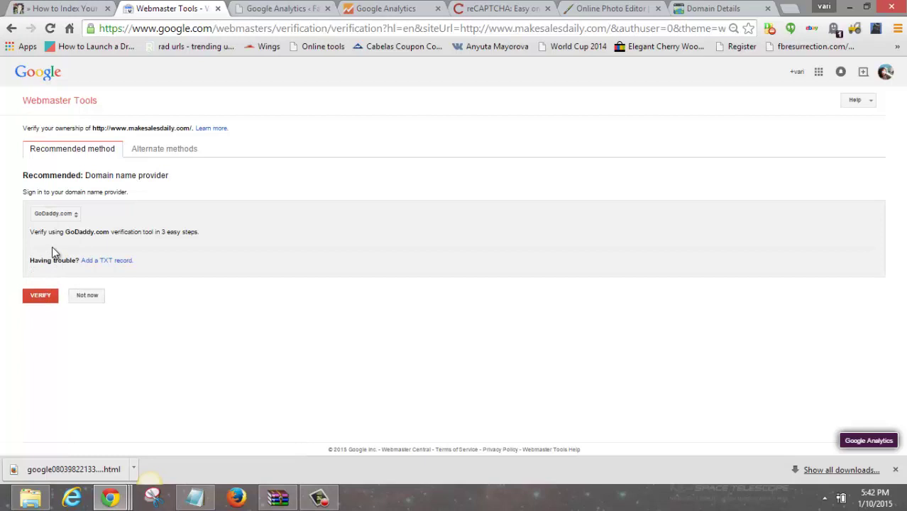
Start verifying ownership through GoDaddy.com and log in with the GoDaddy username and account password
{"action": "left_click", "coordinate": [39, 301]}
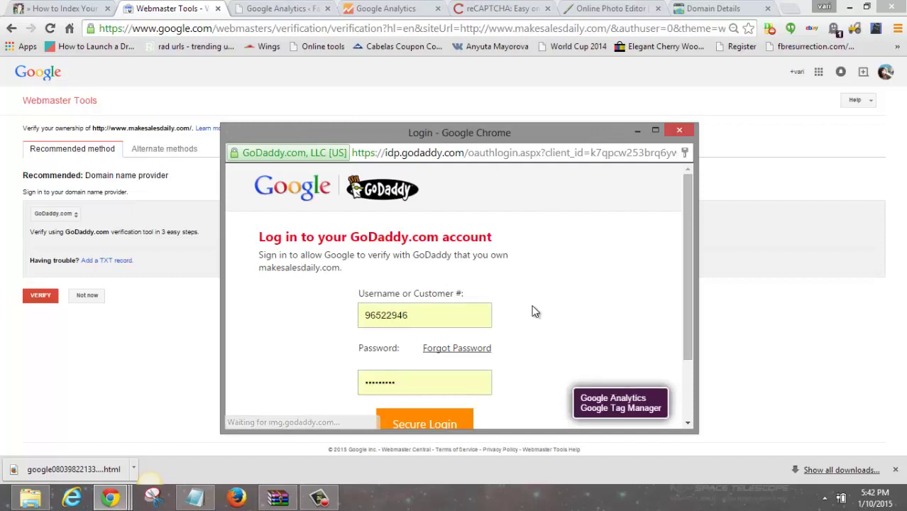
{"action": "scroll", "coordinate": [419, 239], "scroll_direction": "down", "scroll_amount": 2}
{"action": "double_click", "coordinate": [419, 239]}
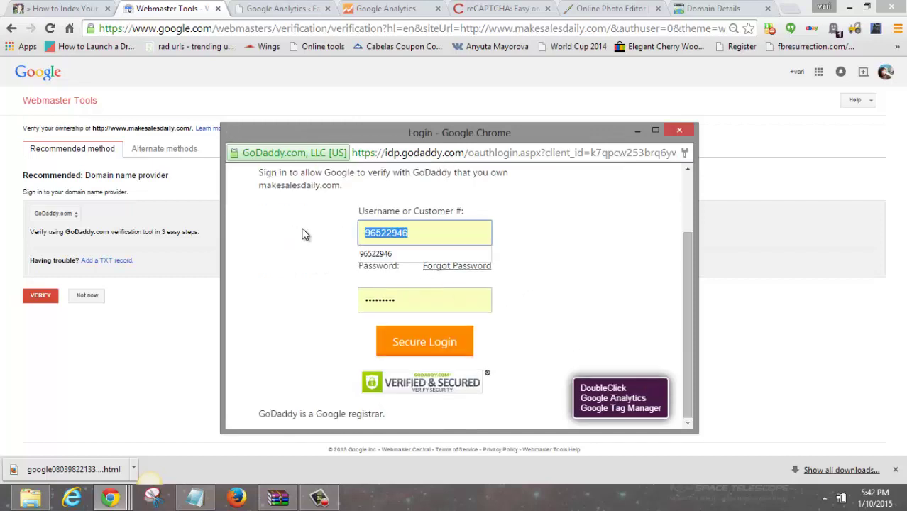
{"action": "type", "text": "Teams"}
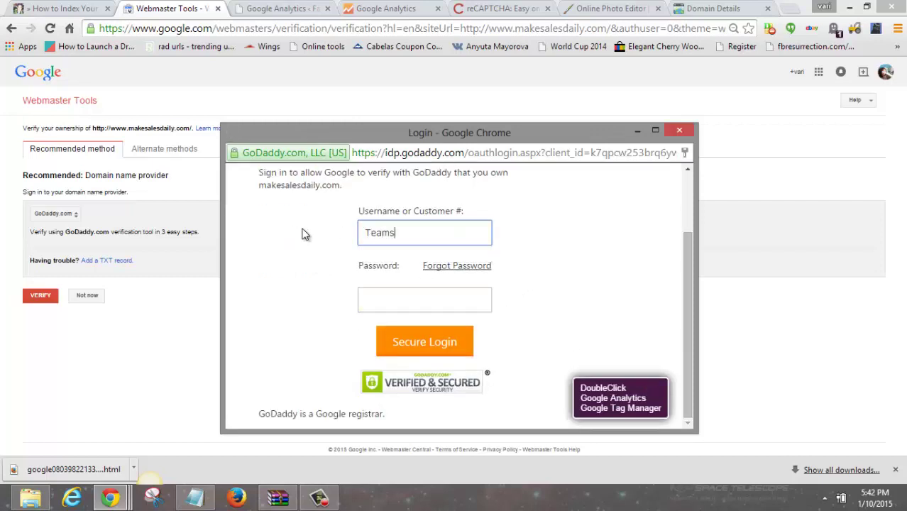
{"action": "type", "text": "isu14"}
{"action": "key", "text": "Tab"}
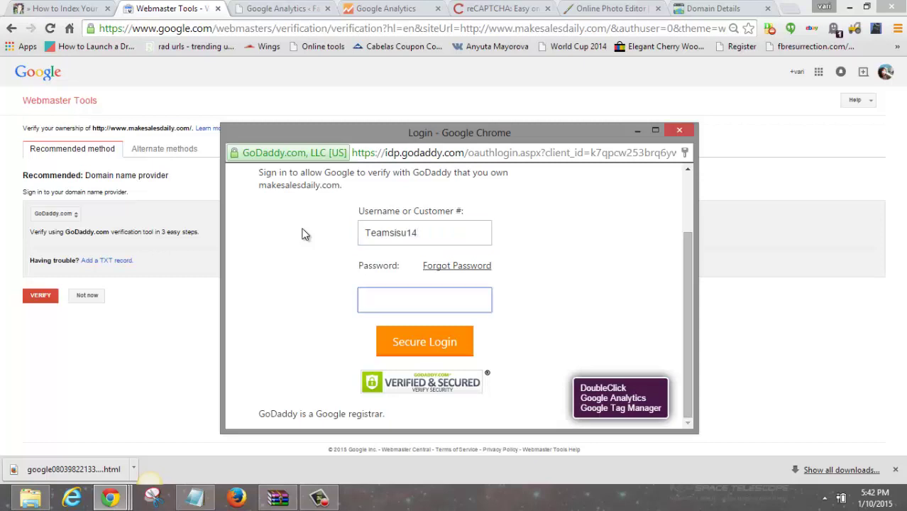
{"action": "type", "text": "*********"}
{"action": "left_click", "coordinate": [425, 343]}
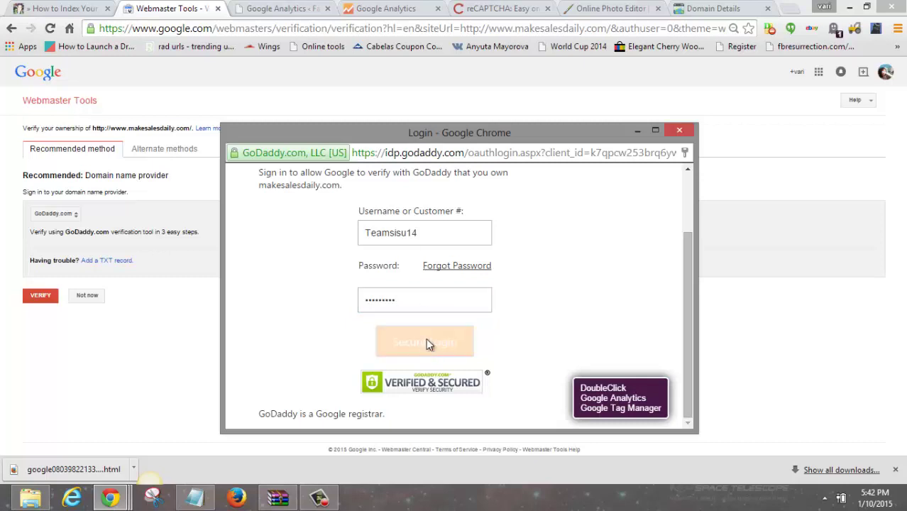
Allow Google to change the DNS records for makesalesdaily.com, saving the login in the browser, and continue past the verification confirmation
{"action": "left_click", "coordinate": [406, 353]}
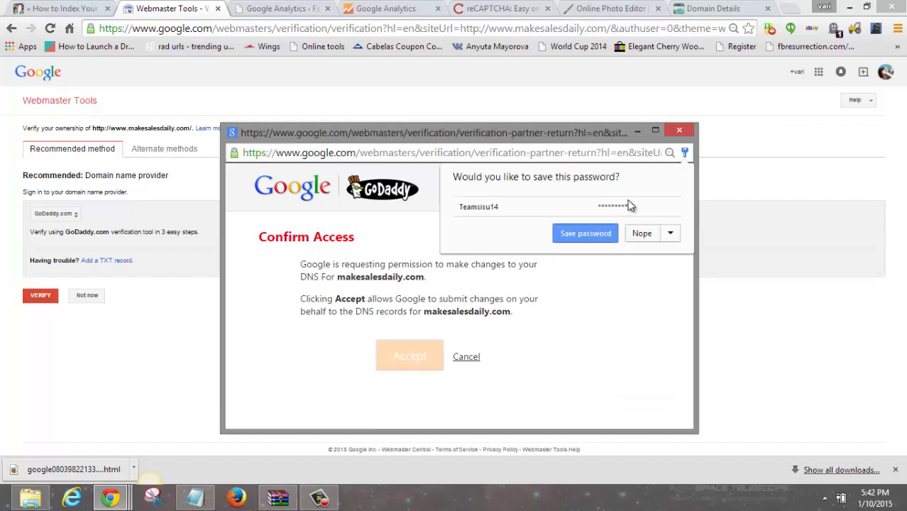
{"action": "left_click", "coordinate": [582, 235]}
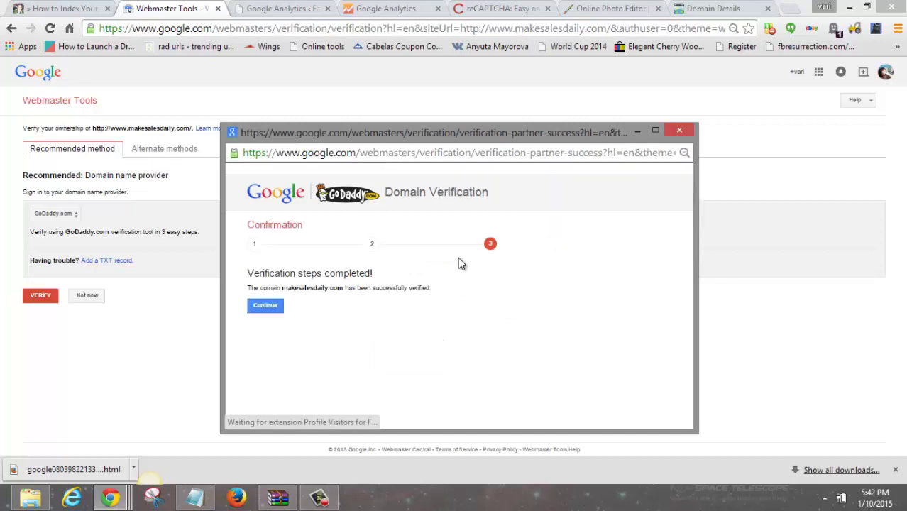
{"action": "left_click", "coordinate": [267, 306]}
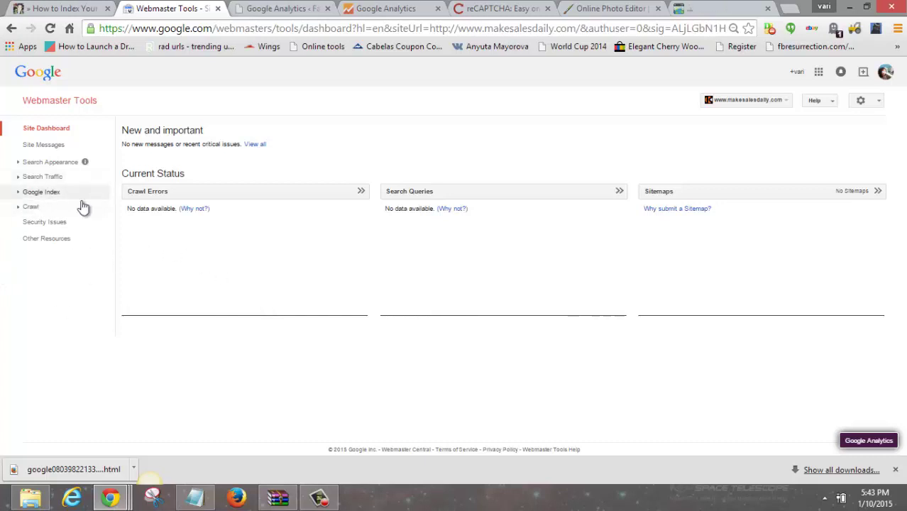
Fetch the site's homepage as Google for Desktop, leaving the URL path blank
{"action": "left_click", "coordinate": [31, 207]}
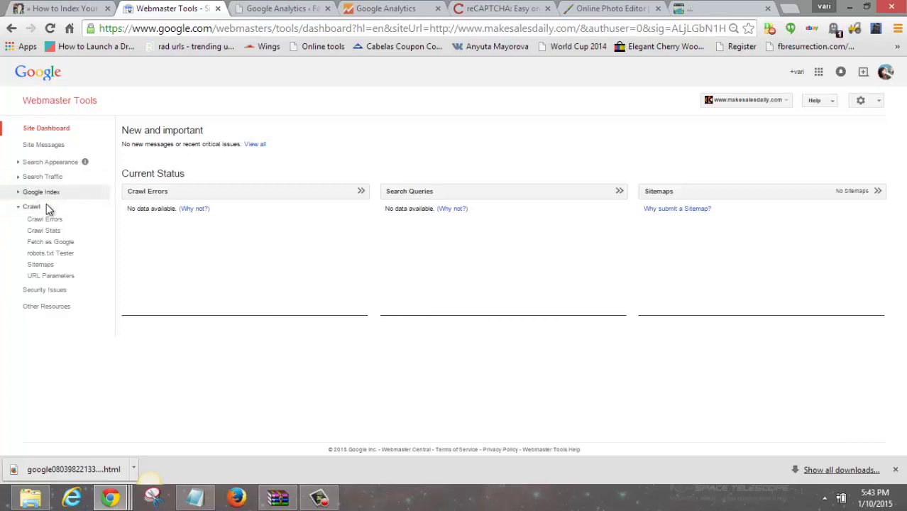
{"action": "left_click", "coordinate": [58, 244]}
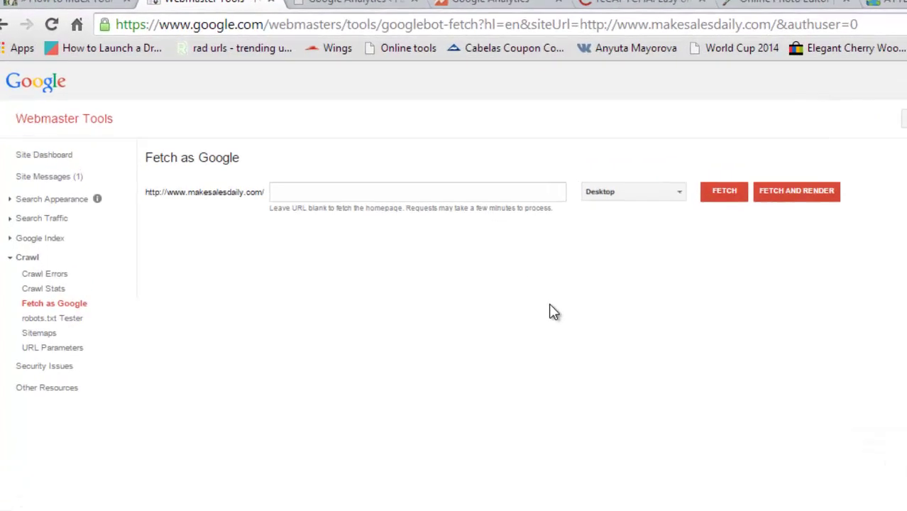
{"action": "left_click", "coordinate": [451, 199]}
{"action": "left_click", "coordinate": [610, 248]}
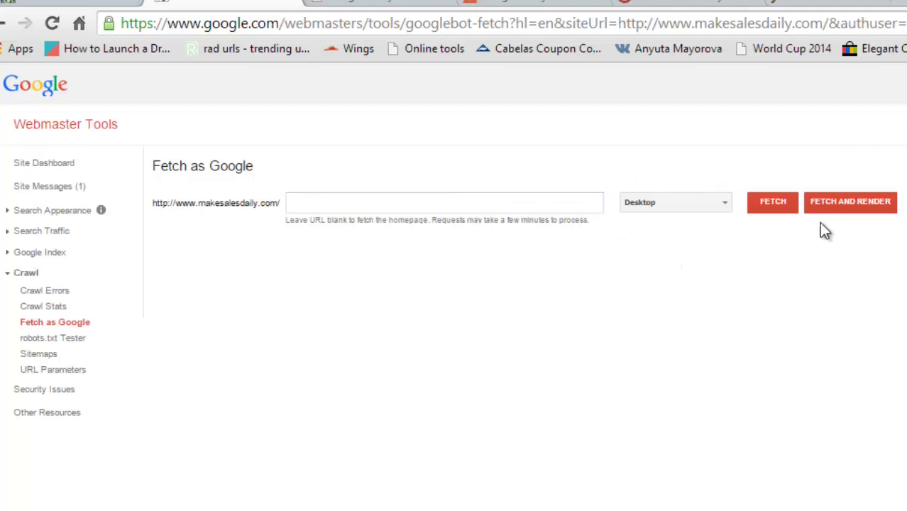
{"action": "left_click", "coordinate": [773, 204]}
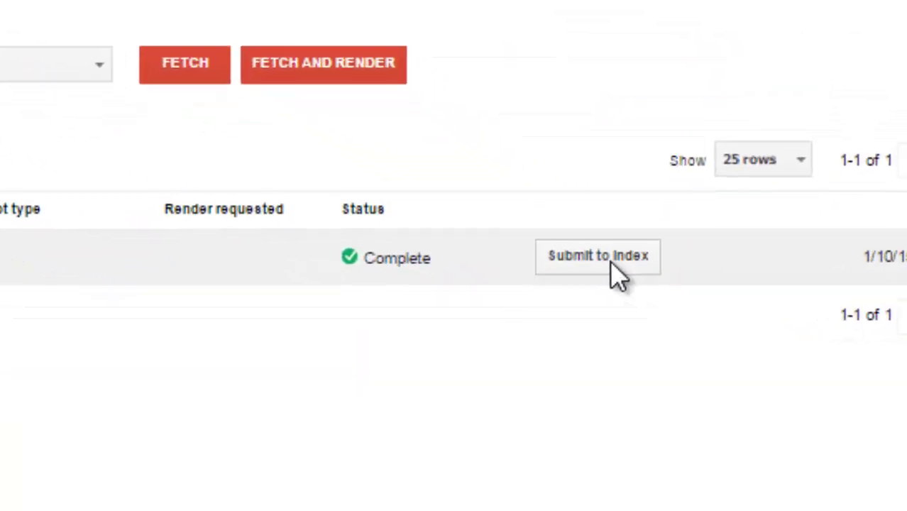
Submit the fetched homepage to the index with the option to crawl this URL and its direct links
{"action": "left_click", "coordinate": [606, 263]}
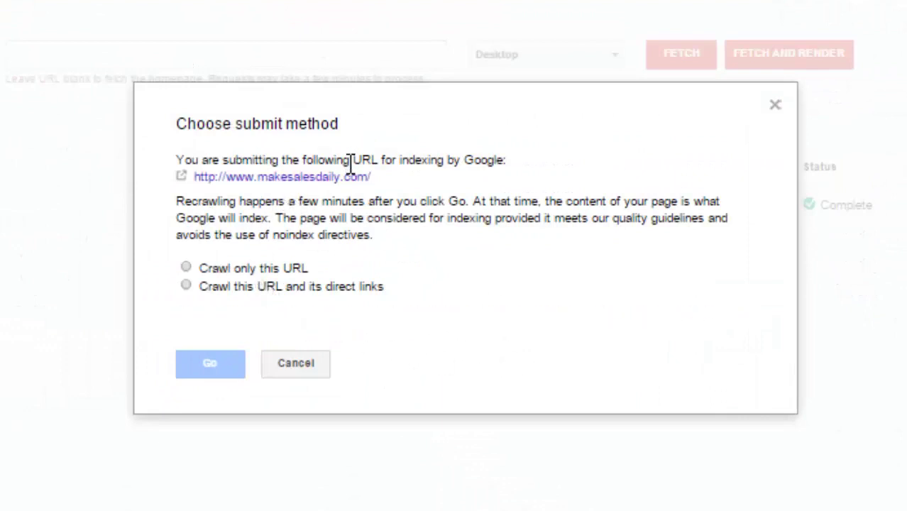
{"action": "mouse_move", "coordinate": [198, 272]}
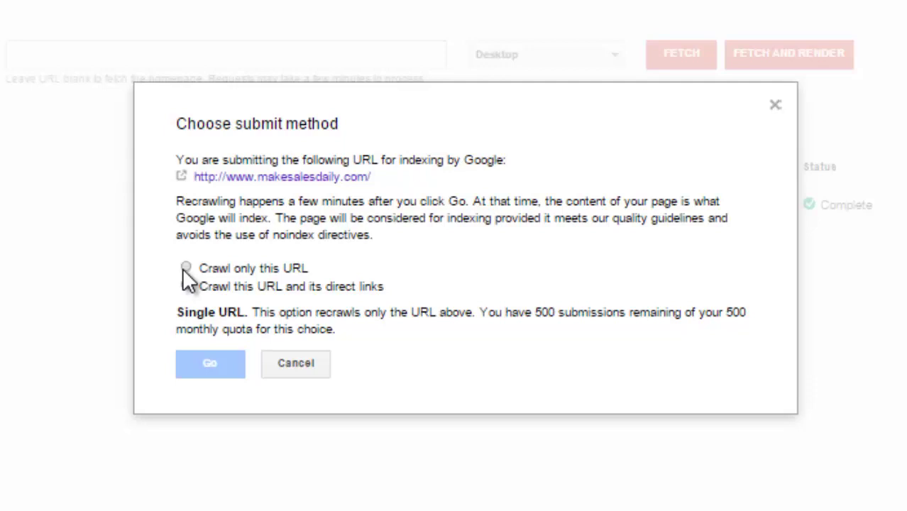
{"action": "left_click", "coordinate": [186, 267]}
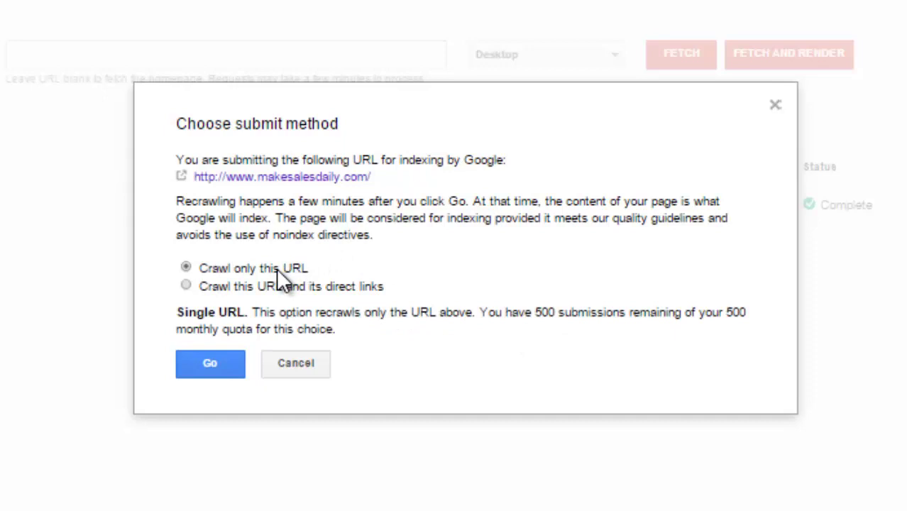
{"action": "left_click", "coordinate": [229, 284]}
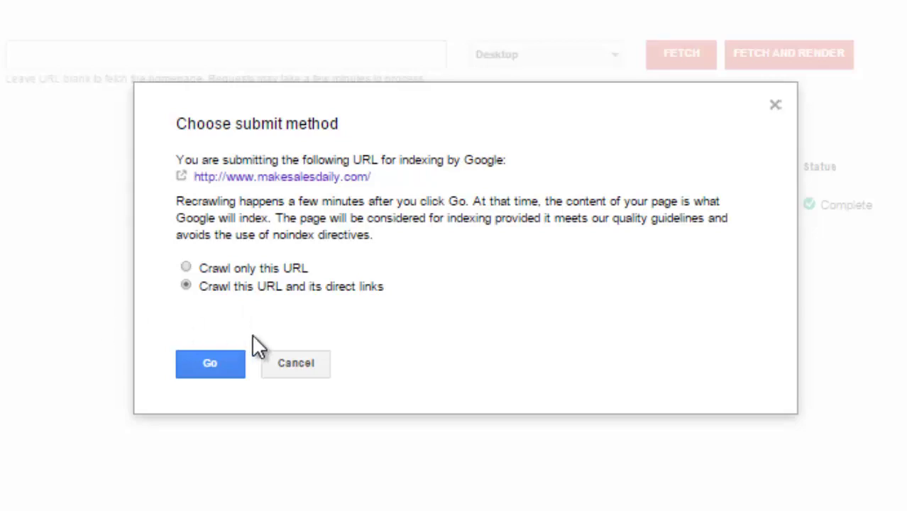
{"action": "left_click", "coordinate": [210, 363]}
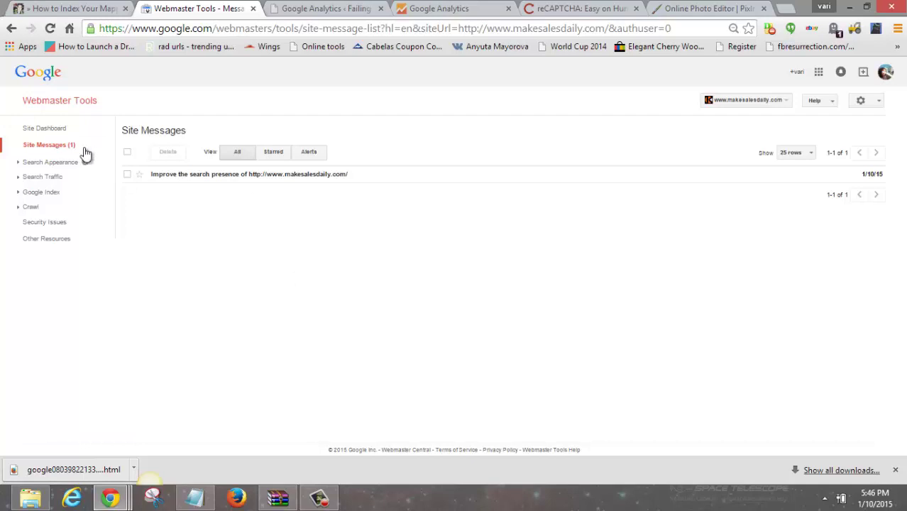
{"action": "left_click", "coordinate": [43, 144]}
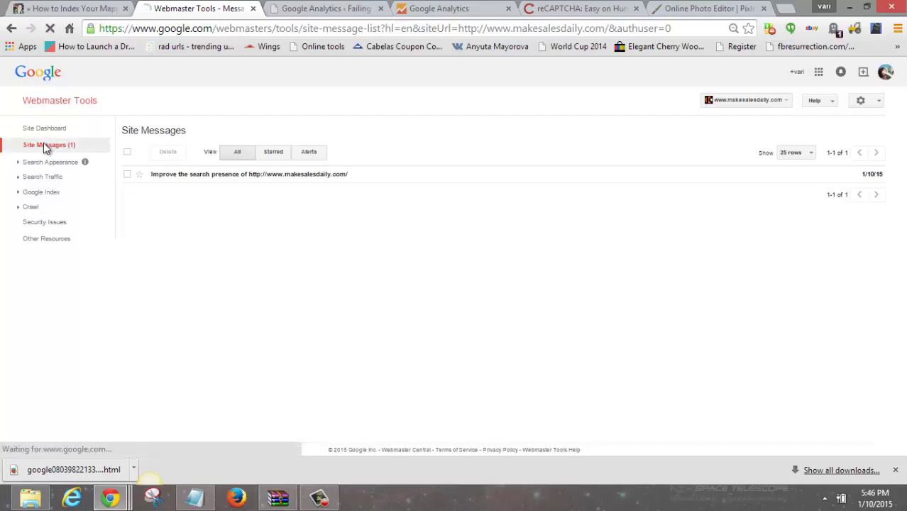
{"action": "left_click", "coordinate": [329, 176]}
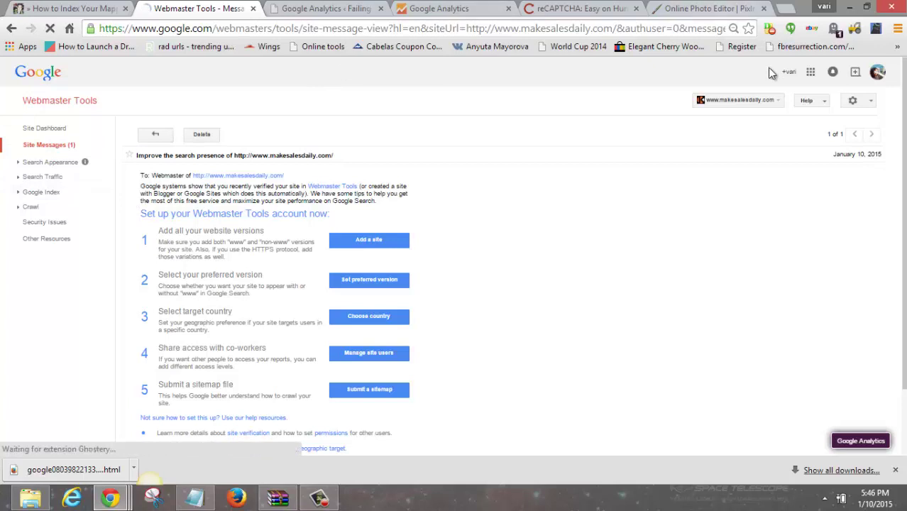
{"action": "left_click", "coordinate": [738, 101]}
{"action": "left_click", "coordinate": [695, 192]}
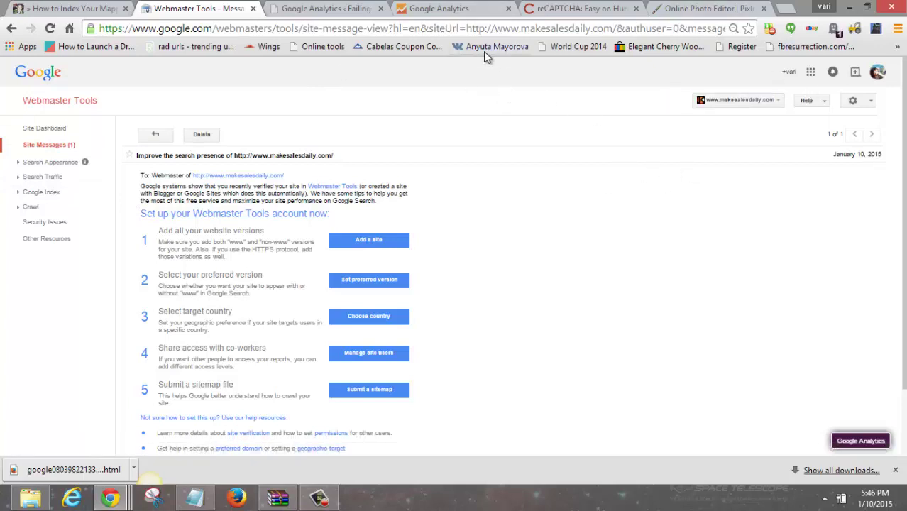
{"action": "left_click", "coordinate": [57, 163]}
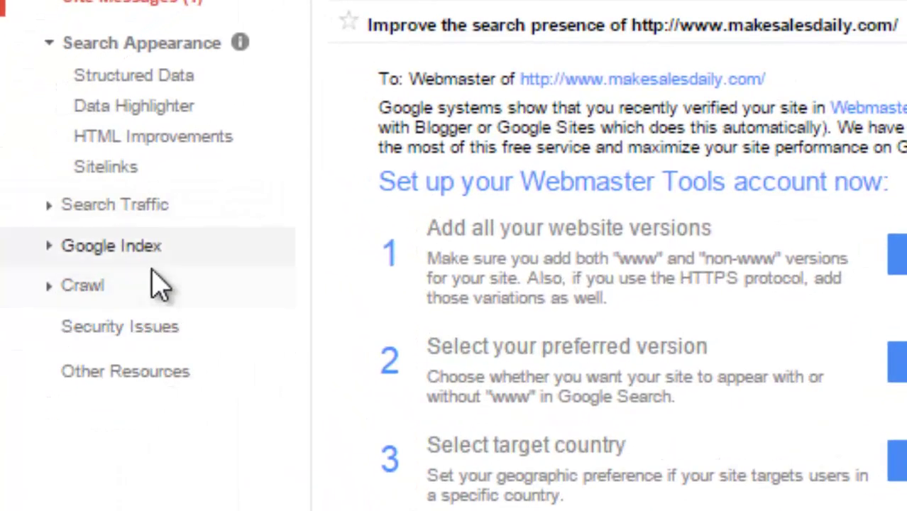
{"action": "left_click", "coordinate": [87, 263]}
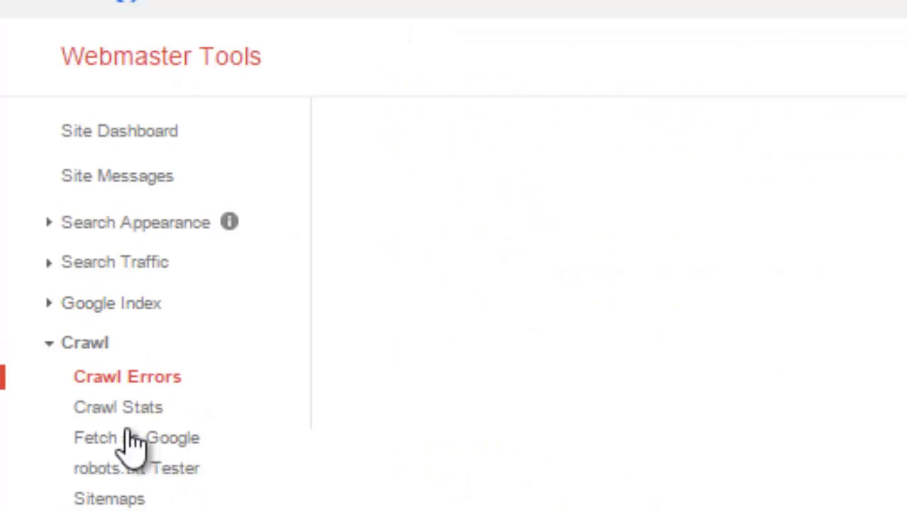
{"action": "left_click", "coordinate": [128, 435]}
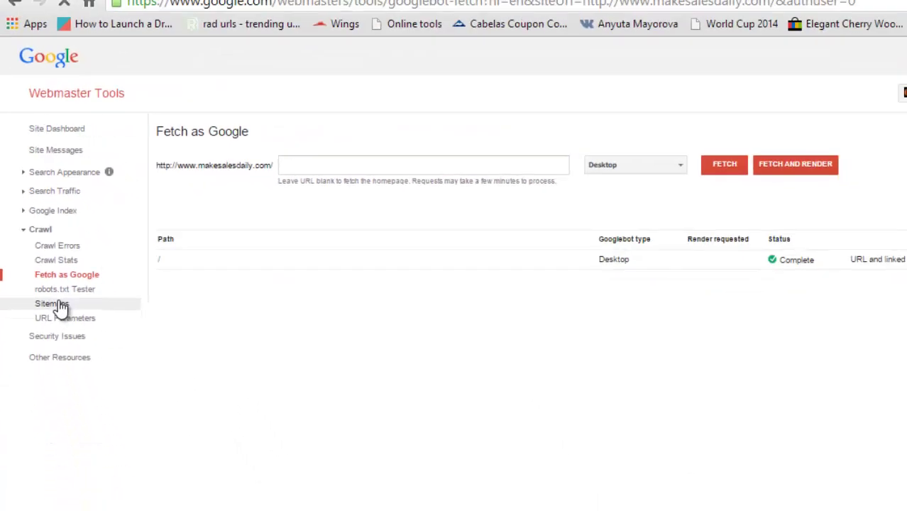
{"action": "left_click", "coordinate": [52, 303]}
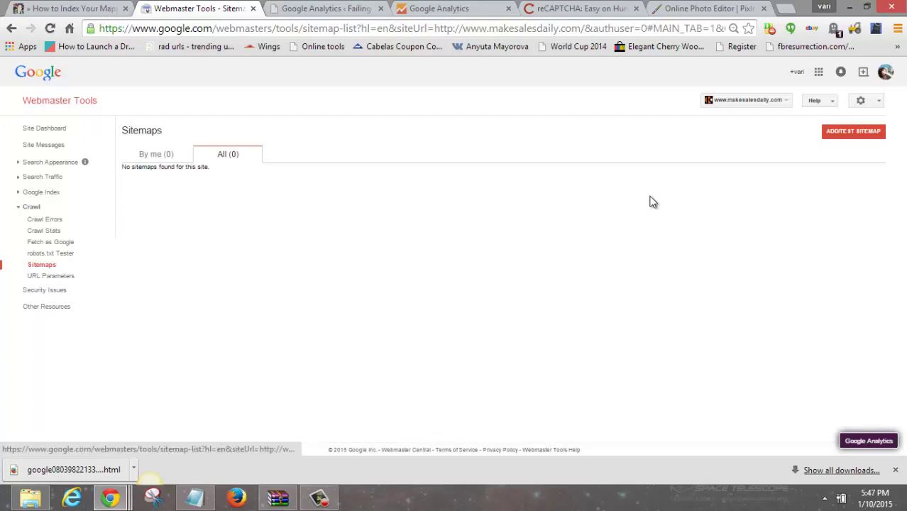
{"action": "left_click", "coordinate": [864, 131]}
{"action": "left_click", "coordinate": [779, 167]}
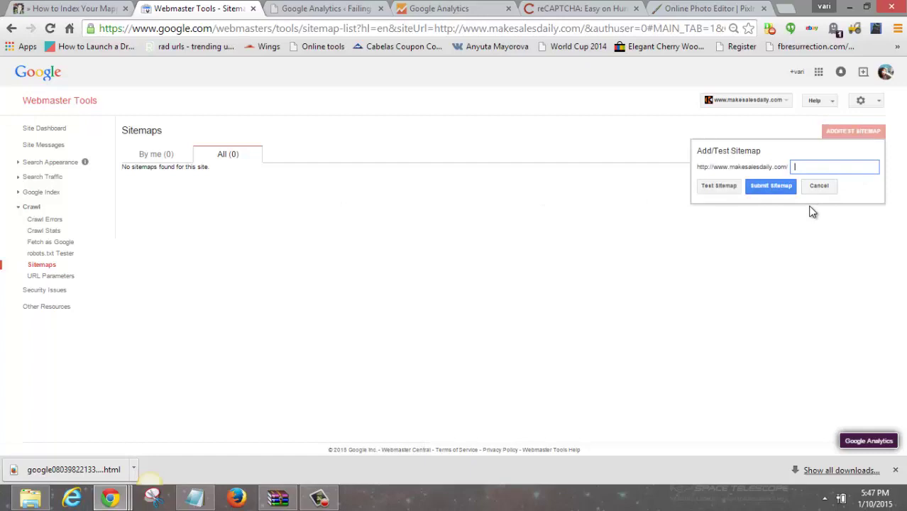
{"action": "type", "text": "site"}
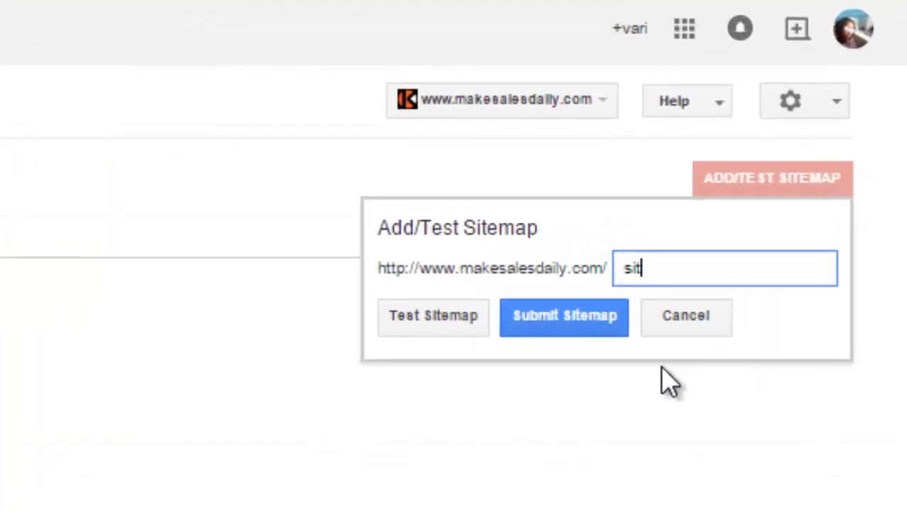
{"action": "type", "text": "map.php"}
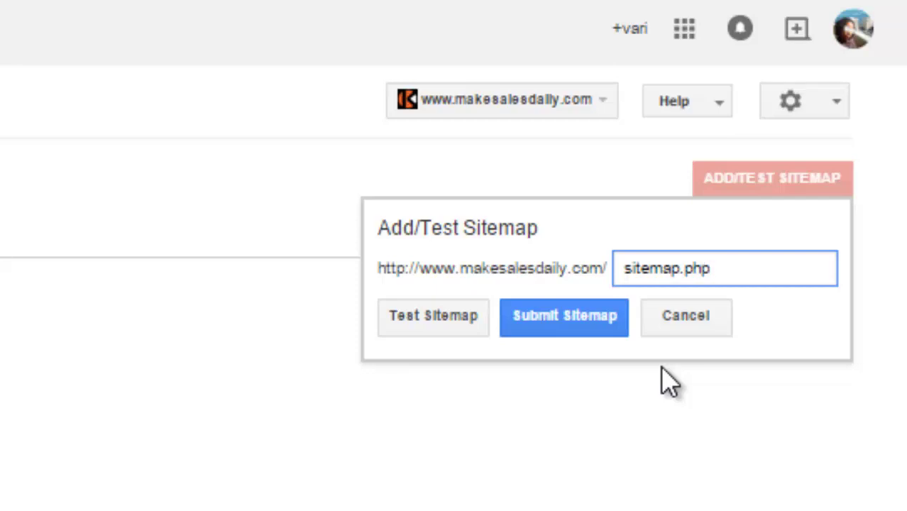
{"action": "left_click", "coordinate": [560, 327]}
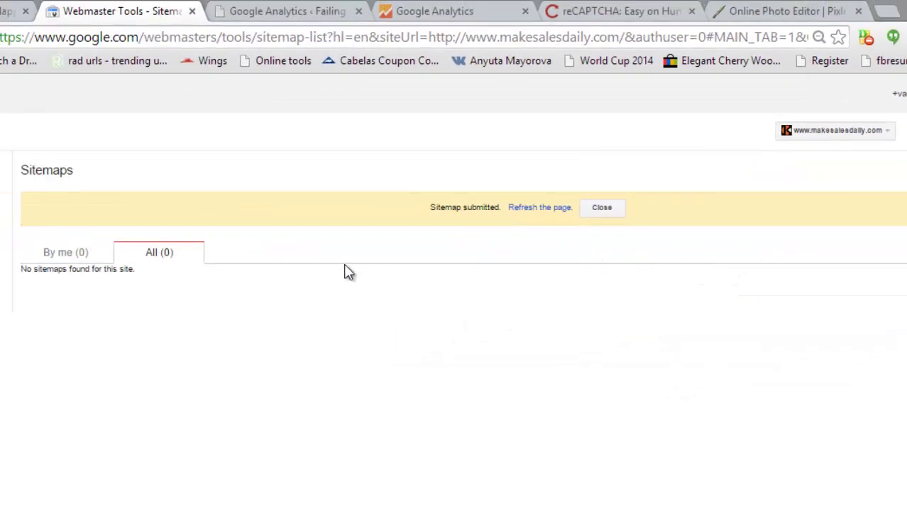
{"action": "left_click", "coordinate": [531, 206]}
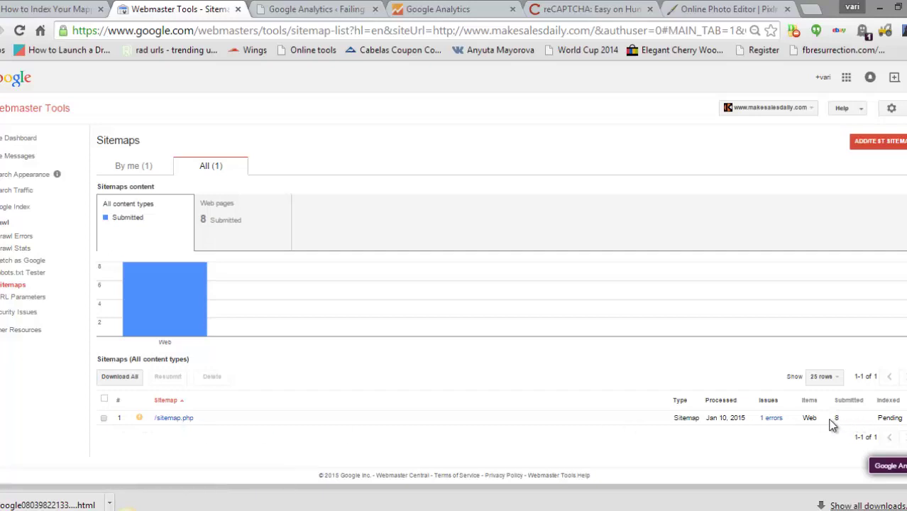
Check the submitted page count of the sitemap and open the details of its reported issues
{"action": "mouse_move", "coordinate": [836, 420]}
{"action": "left_mouse_down"}
{"action": "mouse_move", "coordinate": [866, 420]}
{"action": "mouse_move", "coordinate": [828, 426]}
{"action": "left_mouse_up"}
{"action": "left_click", "coordinate": [755, 432]}
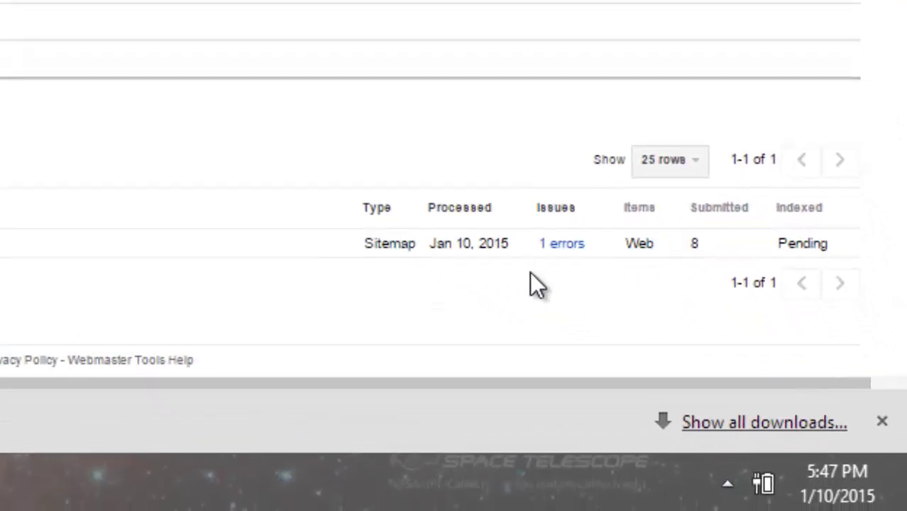
{"action": "left_click", "coordinate": [562, 245]}
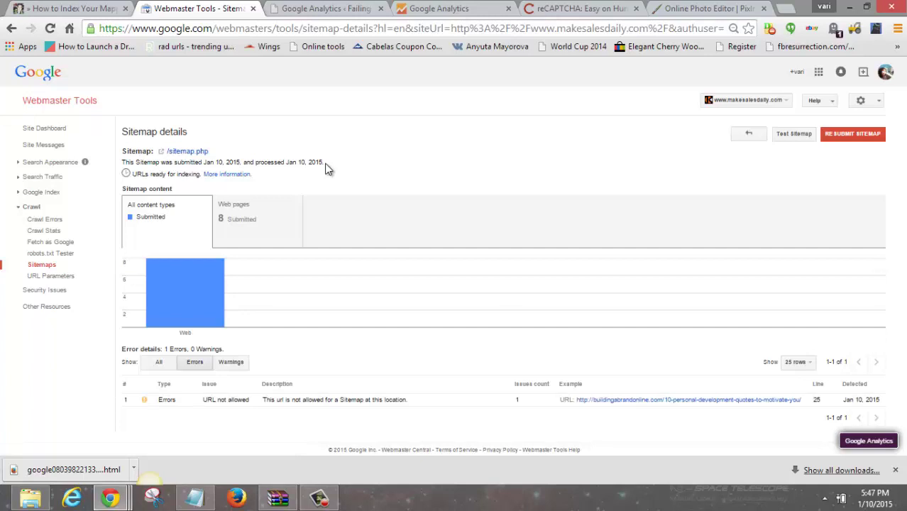
Show the web pages submitted through sitemap.php and examine their 30-day chart and the error details
{"action": "left_click", "coordinate": [245, 226]}
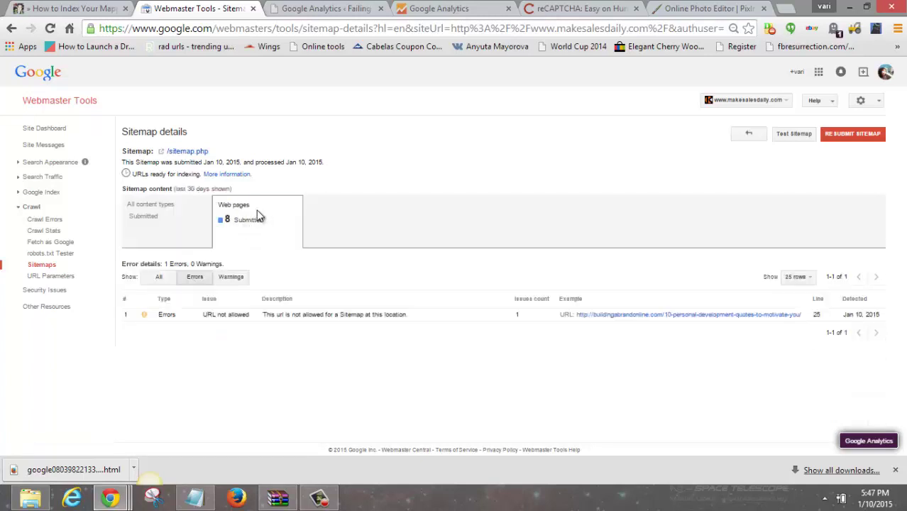
{"action": "scroll", "coordinate": [404, 241], "scroll_direction": "down", "scroll_amount": 1}
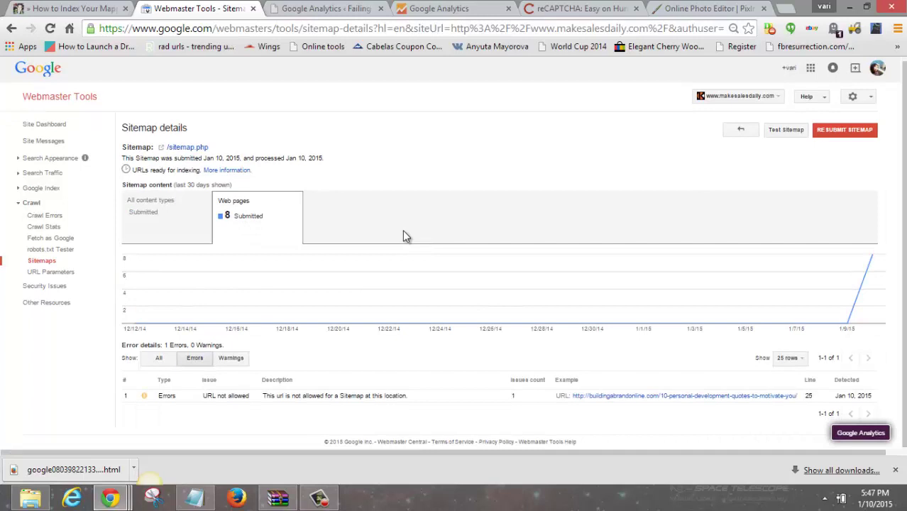
{"action": "mouse_move", "coordinate": [432, 257]}
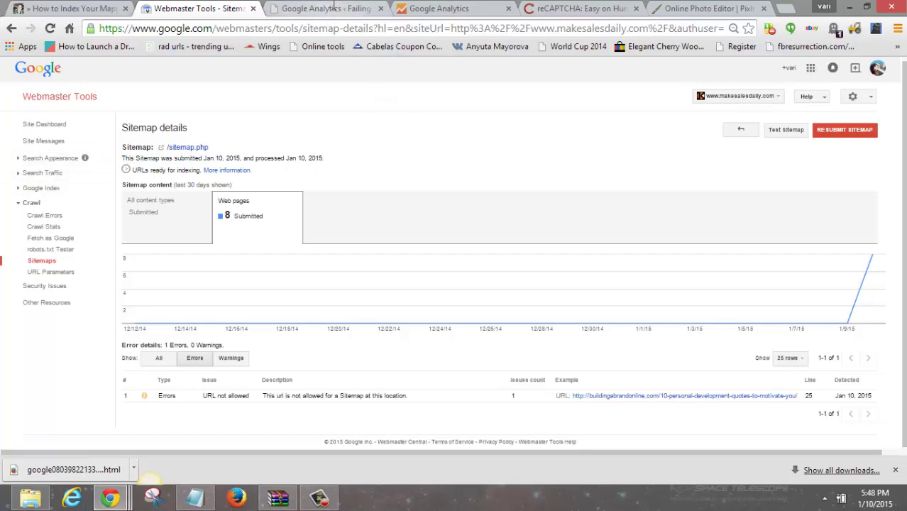
Switch to Google Analytics and view the tracking code page of the my blog property
{"action": "left_click", "coordinate": [327, 9]}
{"action": "left_click", "coordinate": [447, 10]}
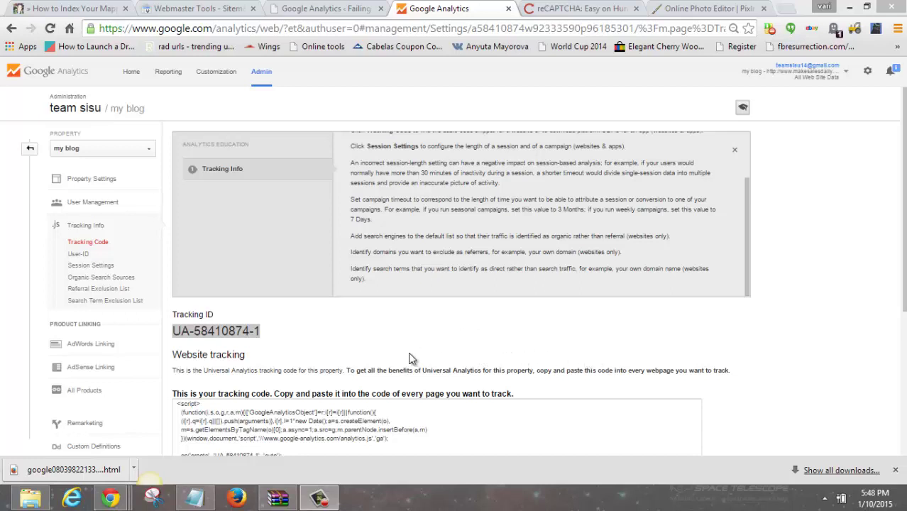
{"action": "key", "text": "alt+Tab"}
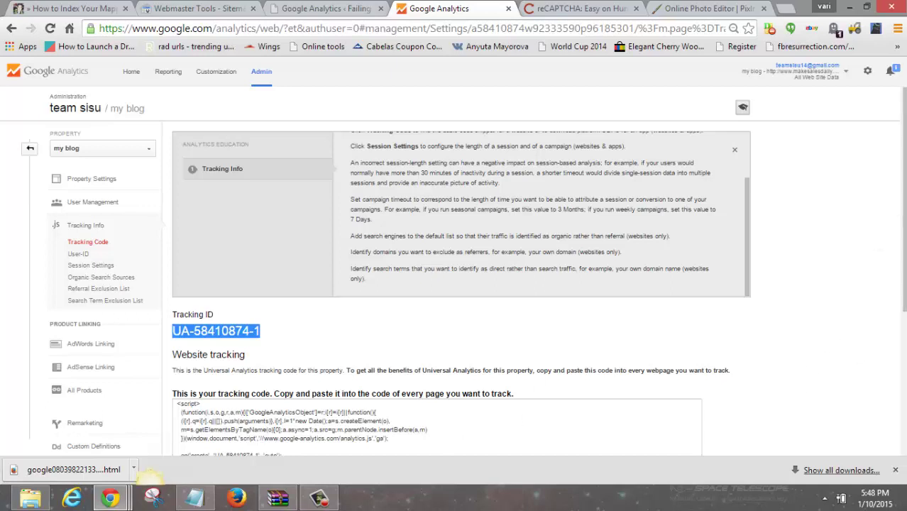
{"action": "left_click", "coordinate": [320, 497]}
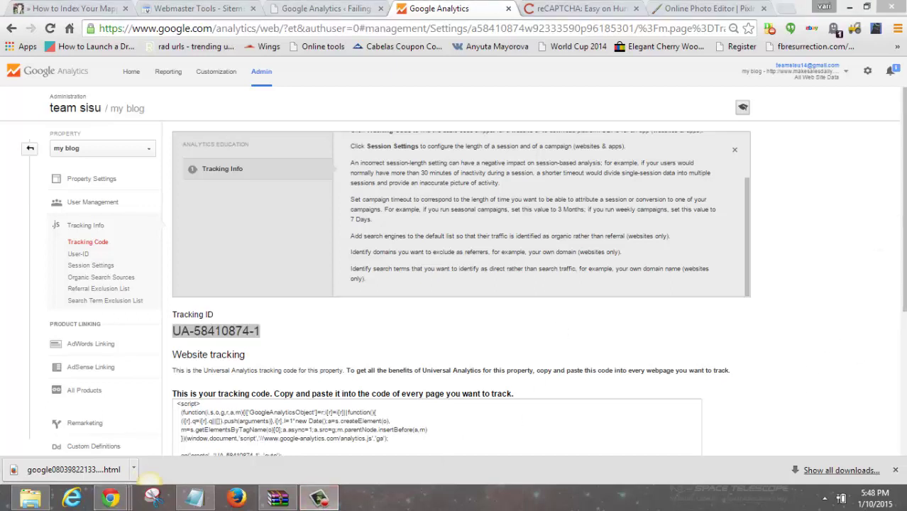